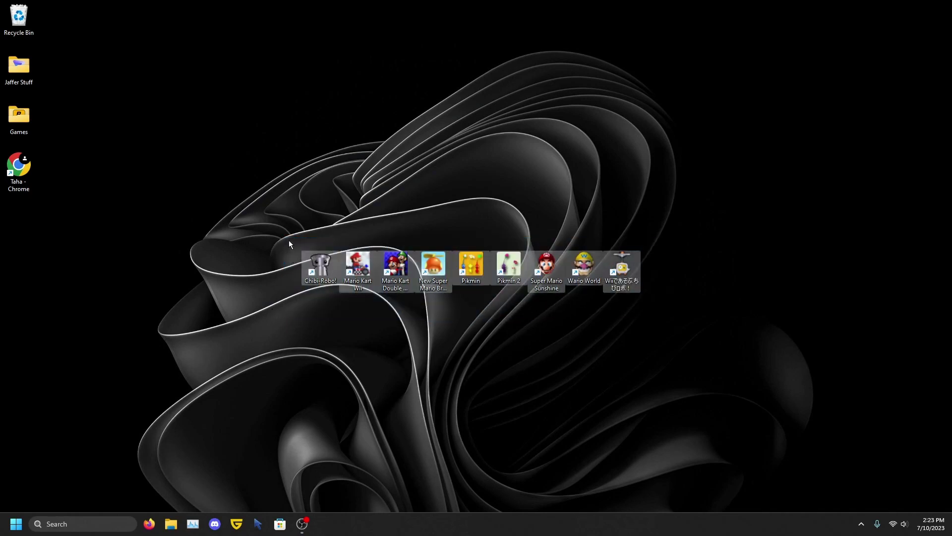
{"action": "left_click_drag", "start_coordinate": [289, 241], "coordinate": [668, 316]}
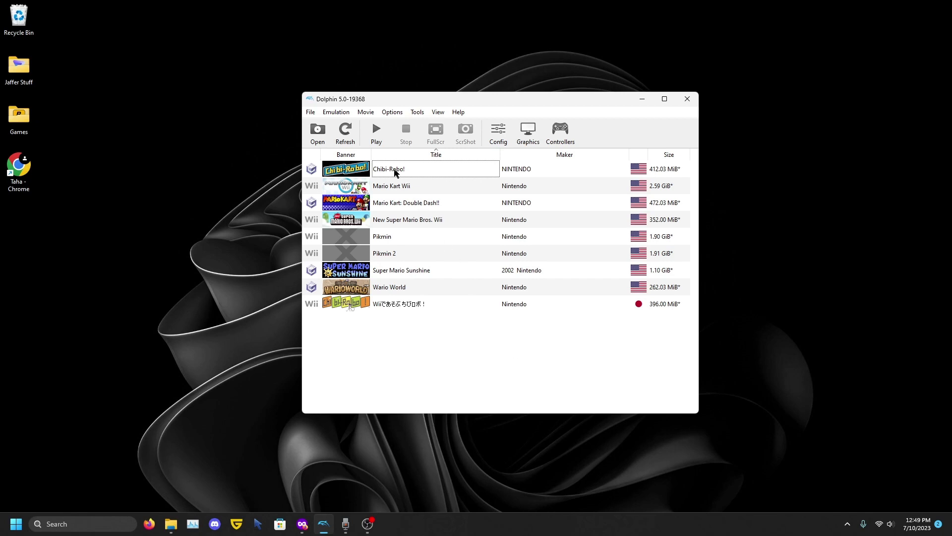
Step: Add a desktop shortcut for Chibi-Robo! from the game list
{"action": "right_click", "coordinate": [394, 170]}
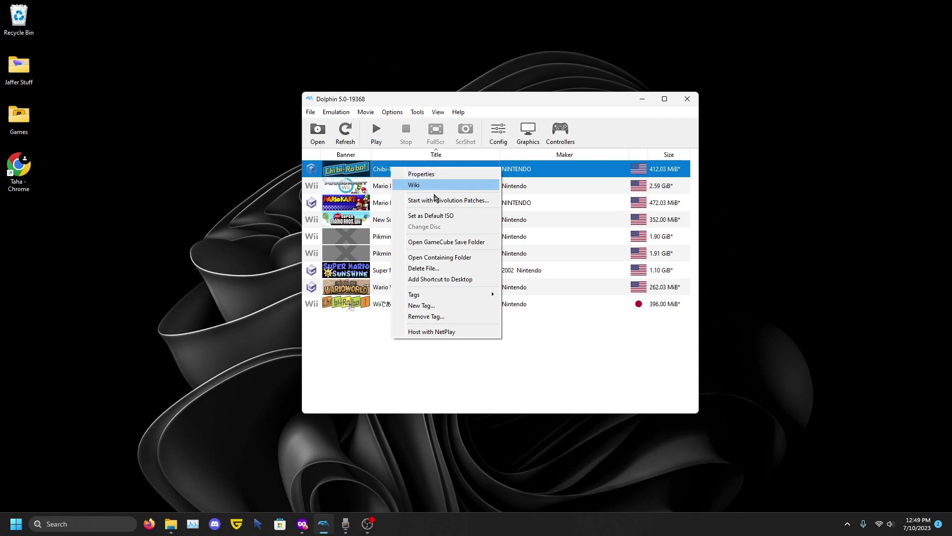
{"action": "left_click", "coordinate": [438, 281]}
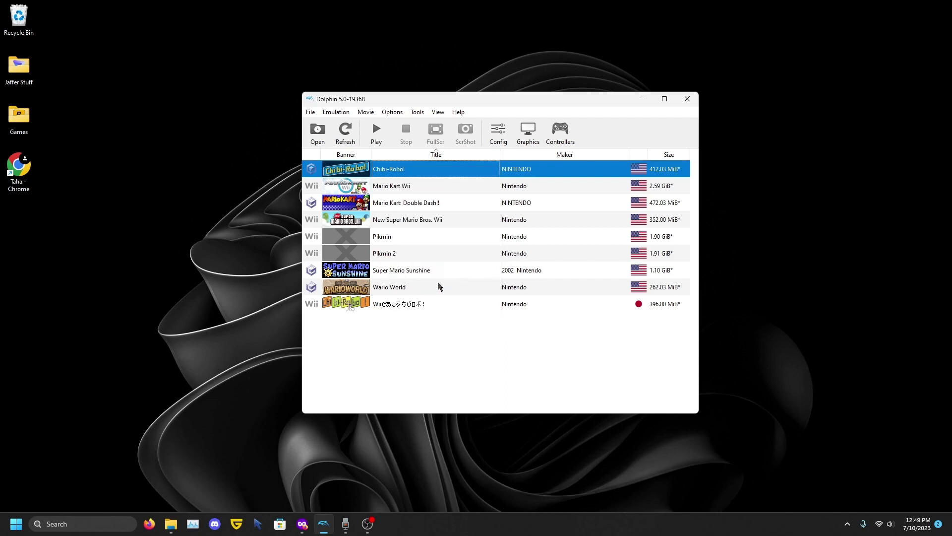
{"action": "left_click", "coordinate": [32, 217]}
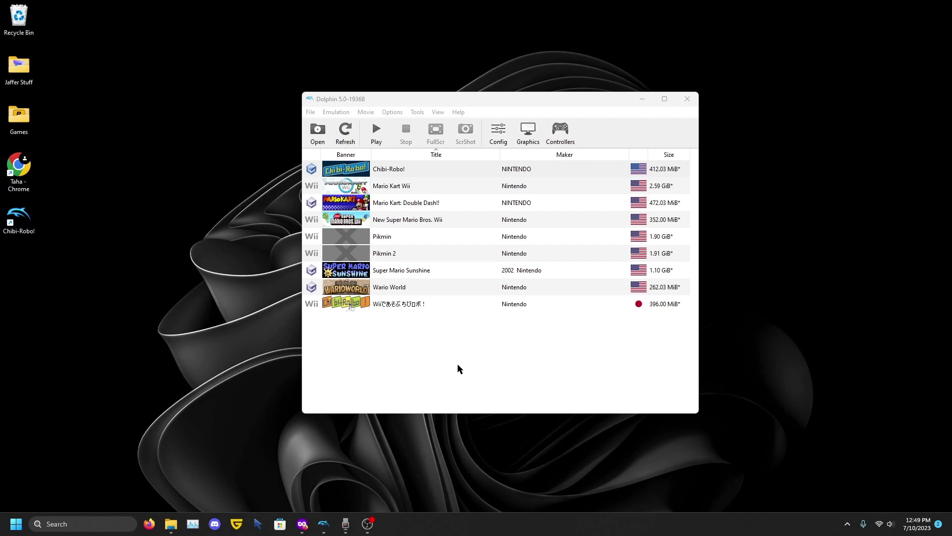
{"action": "left_click", "coordinate": [416, 112]}
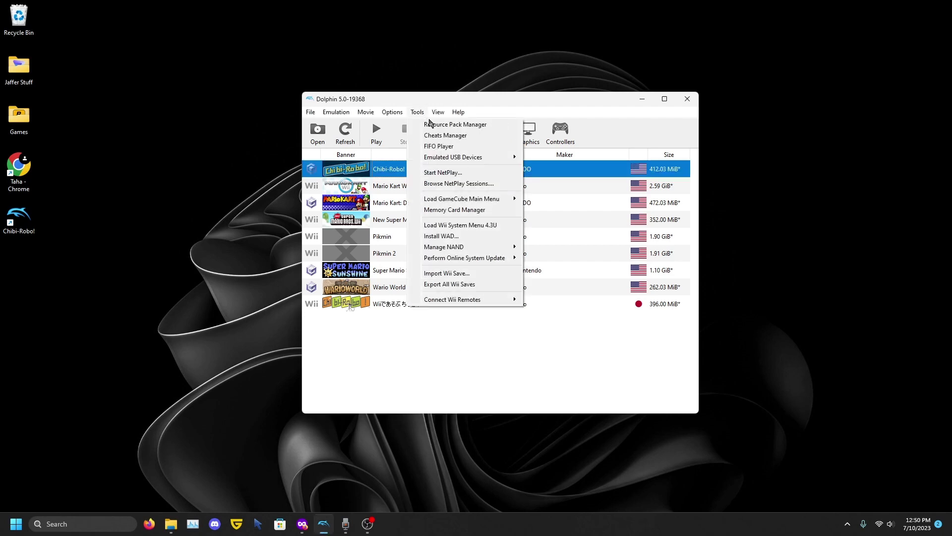
{"action": "mouse_move", "coordinate": [459, 262]}
{"action": "left_click", "coordinate": [472, 371]}
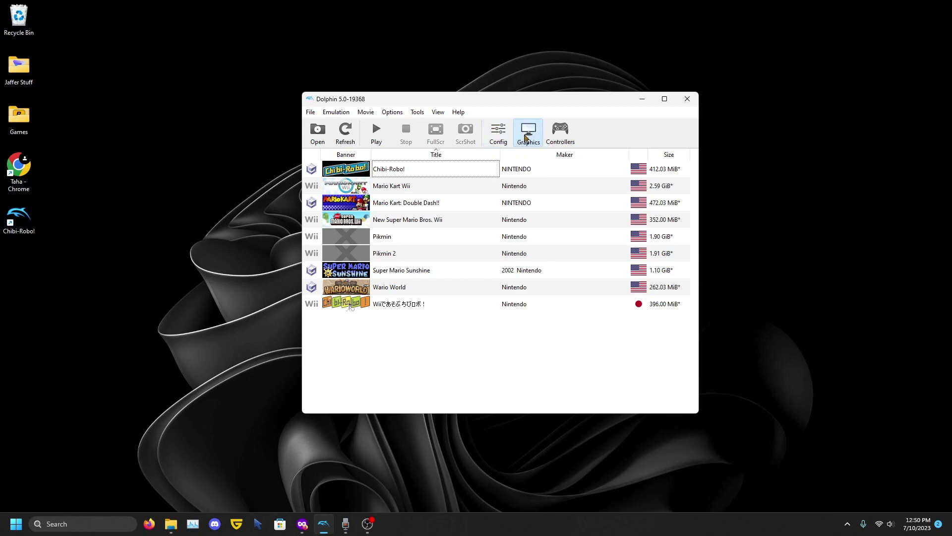
Step: Enable texture dumping in the advanced graphics configuration and close the dialog
{"action": "left_click", "coordinate": [526, 133]}
{"action": "left_click", "coordinate": [510, 56]}
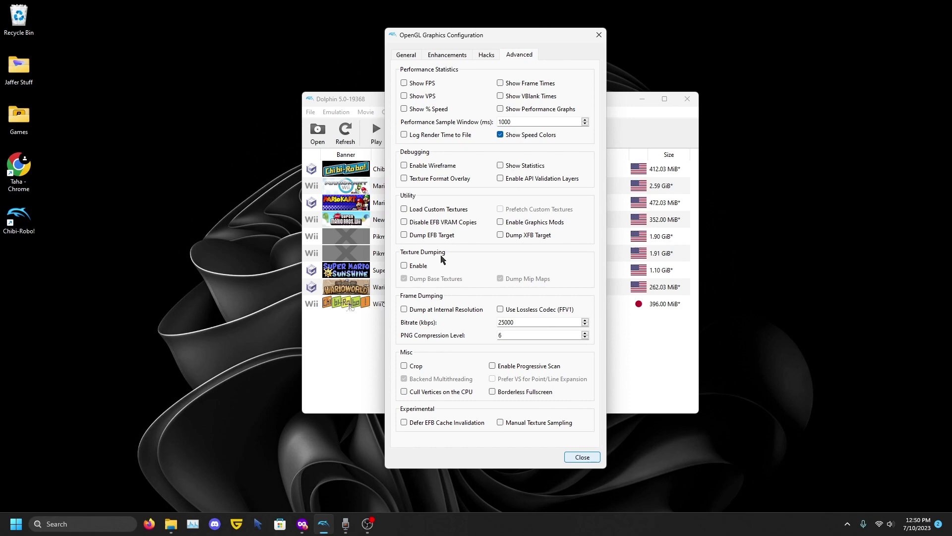
{"action": "left_click", "coordinate": [404, 265]}
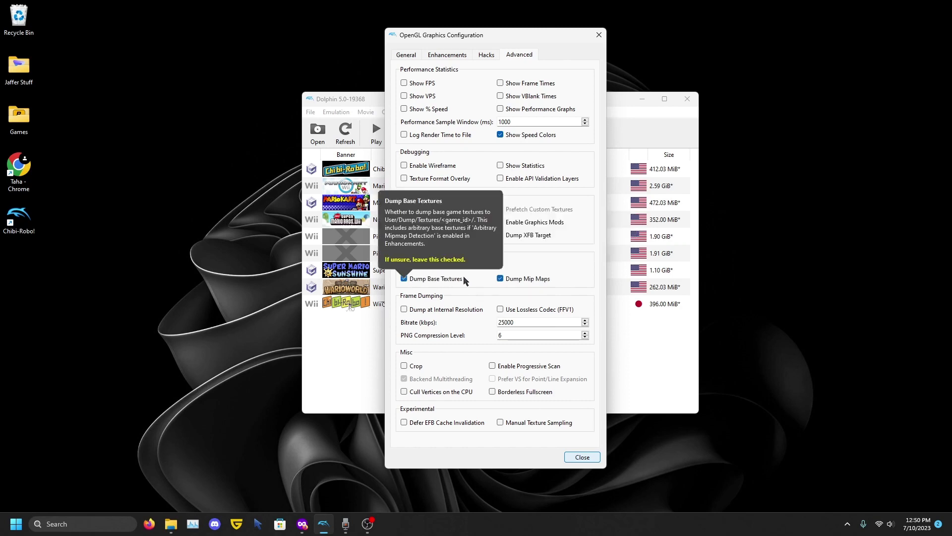
{"action": "left_click", "coordinate": [576, 458]}
Step: Turn off Skip Main Menu in the GameCube settings and close the dialog
{"action": "left_click", "coordinate": [498, 131]}
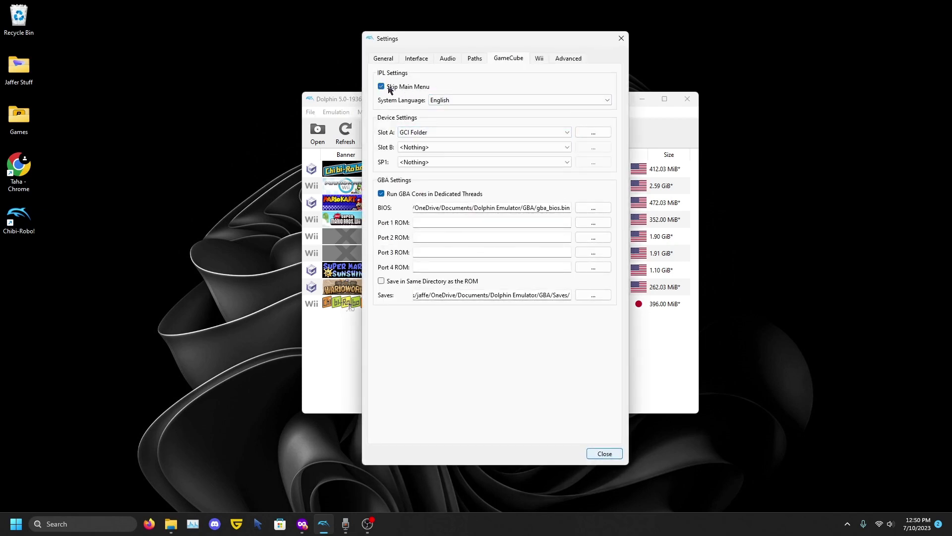
{"action": "left_click", "coordinate": [604, 453]}
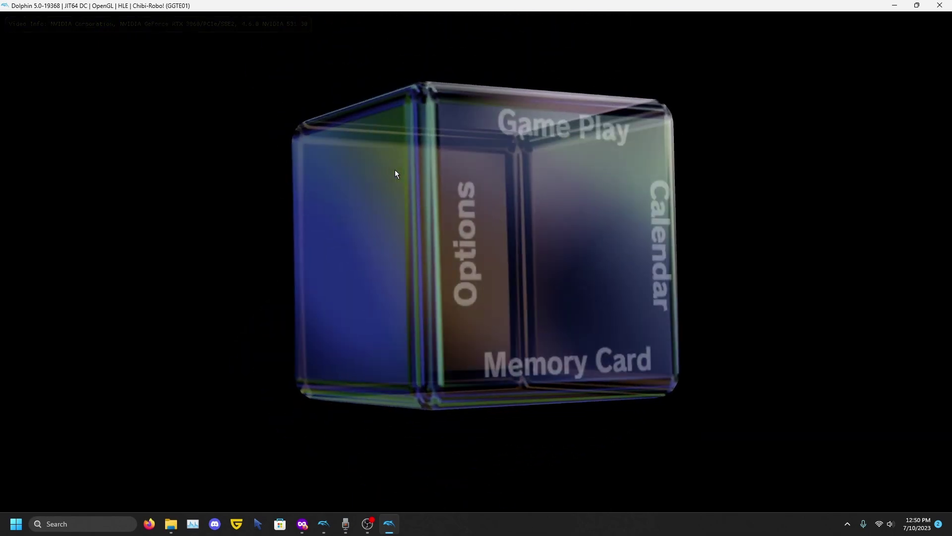
Step: Open the memory card in slot A from the GameCube main menu
{"action": "key", "text": "Down"}
{"action": "key", "text": "x"}
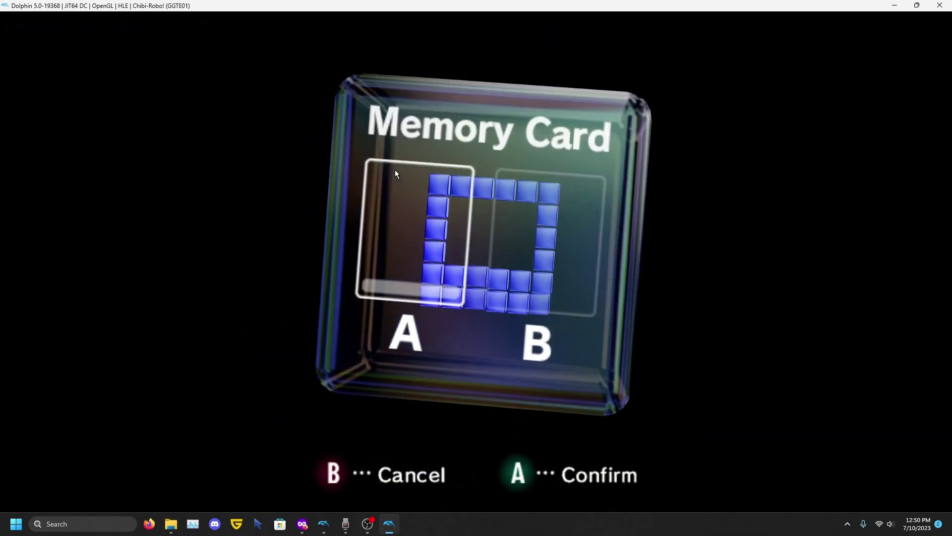
{"action": "key", "text": "x"}
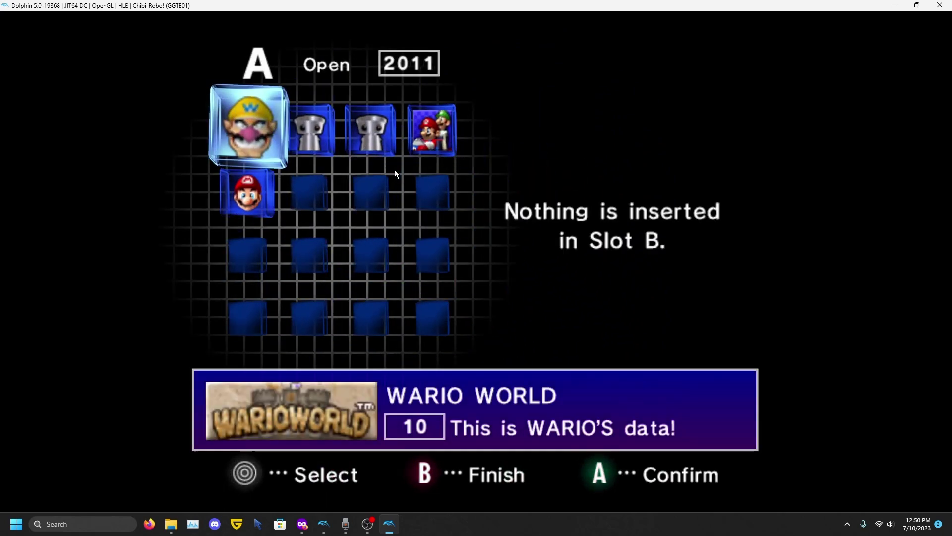
Step: Move through the save files on the memory card to dump their icon textures and stop the emulation
{"action": "key", "text": "Right"}
{"action": "key", "text": "Right"}
{"action": "key", "text": "Right"}
{"action": "key", "text": "Down"}
{"action": "key", "text": "Right"}
{"action": "key", "text": "Up"}
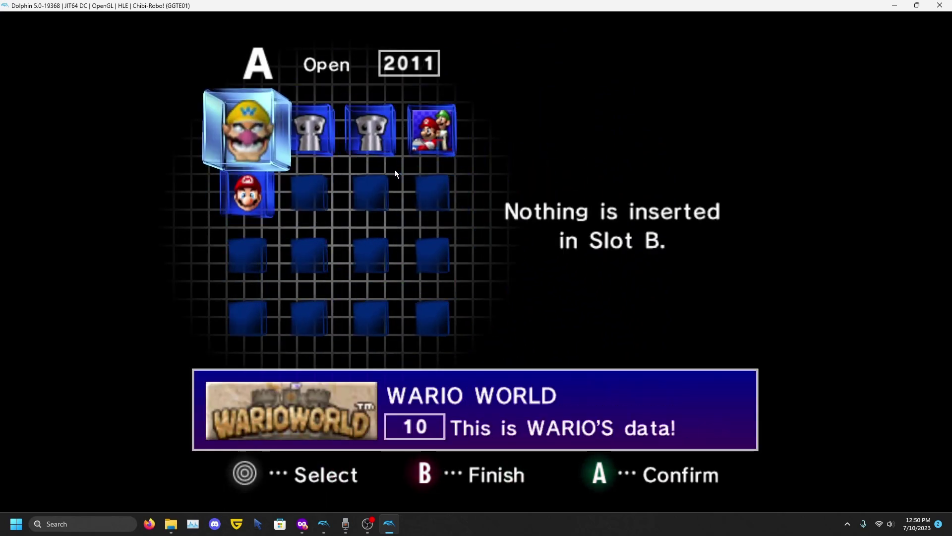
{"action": "key", "text": "Left"}
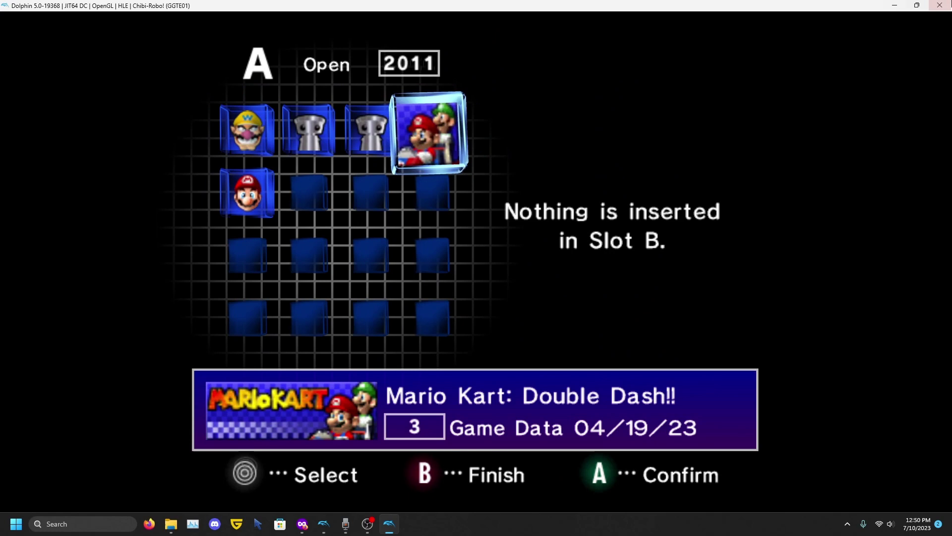
{"action": "left_click", "coordinate": [944, 6]}
{"action": "left_click", "coordinate": [480, 268]}
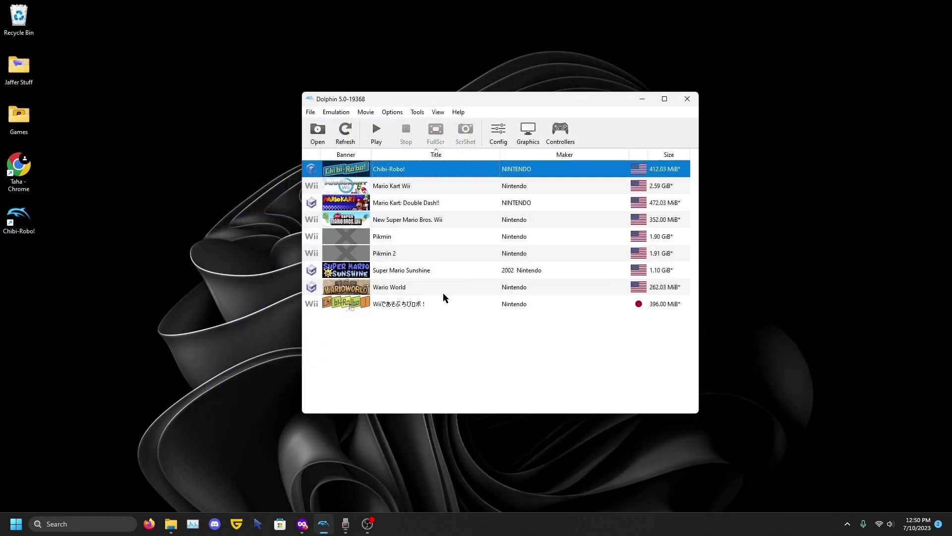
Step: Open the emulator's user folder and browse to the dumped textures in Dump, Textures, GGTE01
{"action": "left_click", "coordinate": [310, 112]}
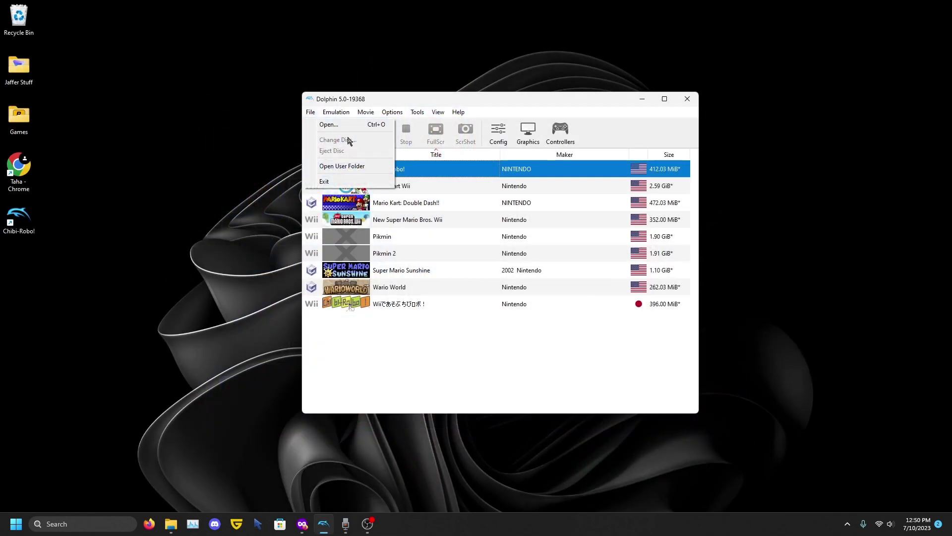
{"action": "left_click", "coordinate": [349, 166]}
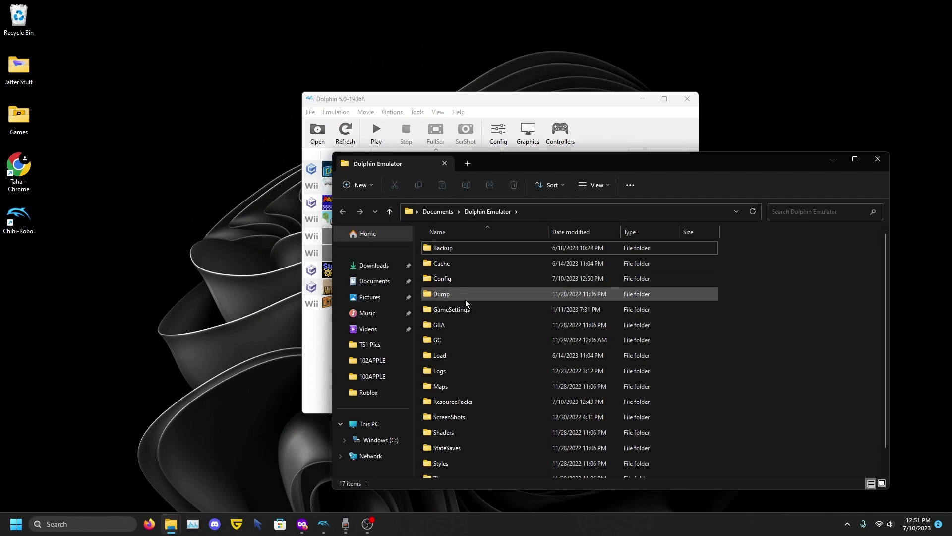
{"action": "double_click", "coordinate": [441, 295]}
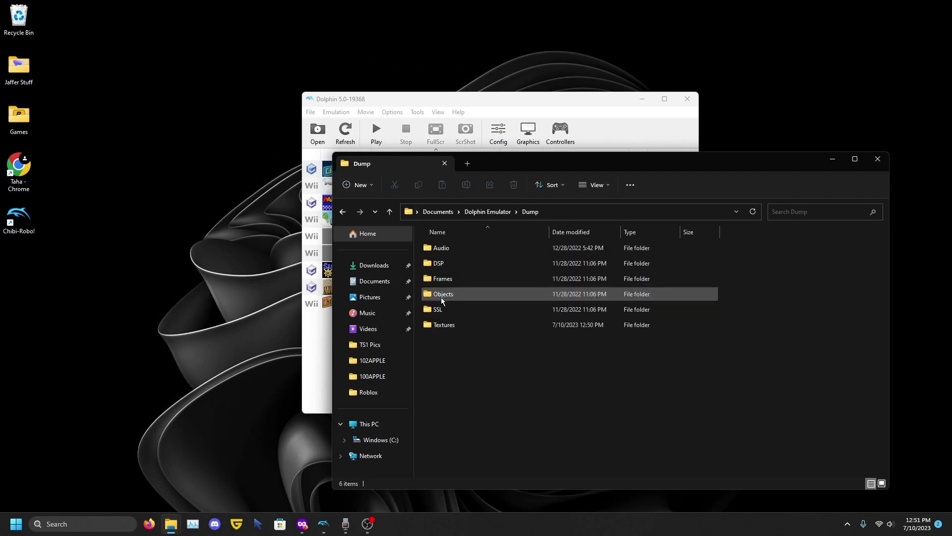
{"action": "double_click", "coordinate": [447, 328]}
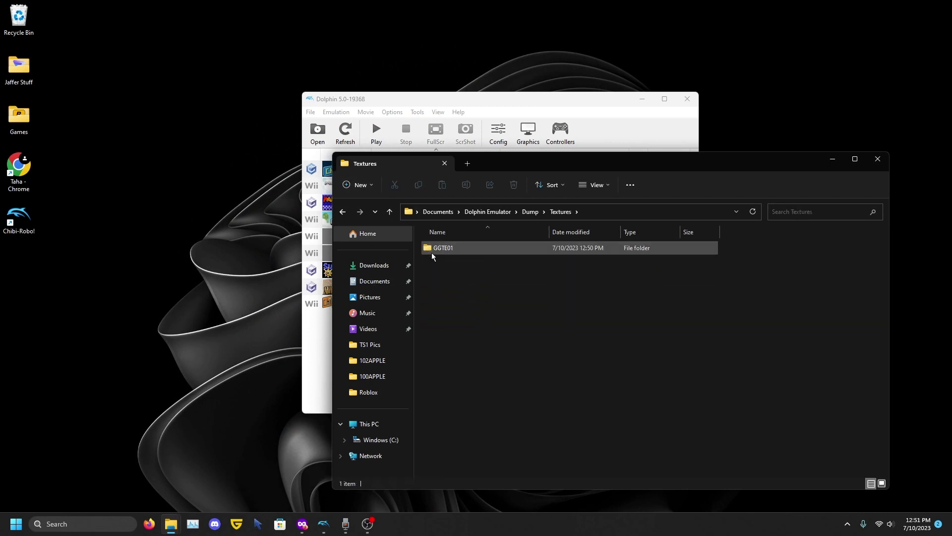
{"action": "left_click_drag", "start_coordinate": [484, 164], "coordinate": [547, 259]}
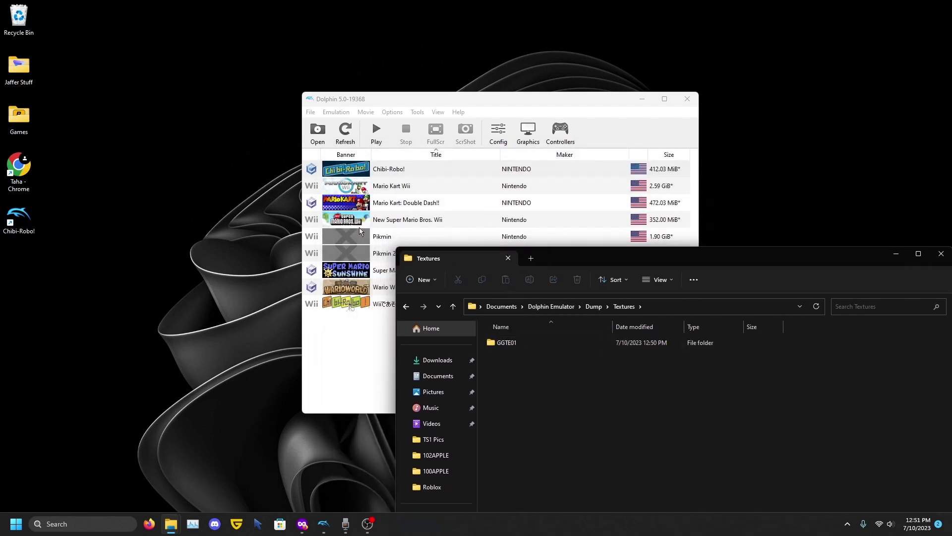
{"action": "left_click_drag", "start_coordinate": [559, 258], "coordinate": [457, 179]}
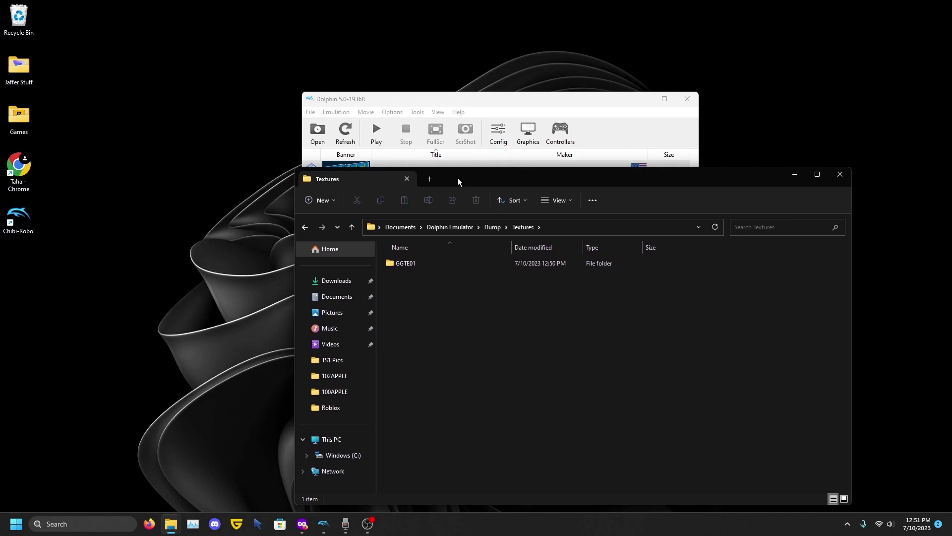
{"action": "double_click", "coordinate": [416, 265]}
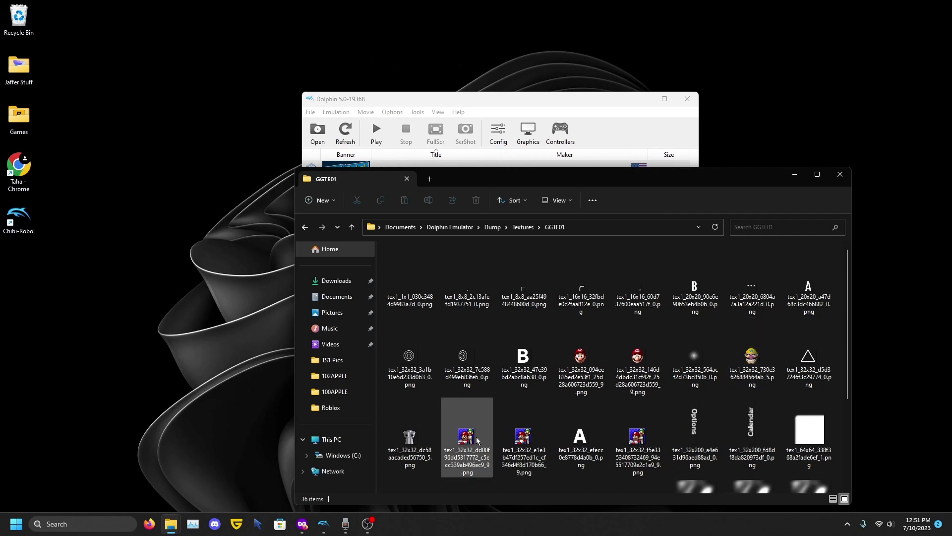
{"action": "scroll", "coordinate": [811, 386], "scroll_direction": "down", "scroll_amount": 3}
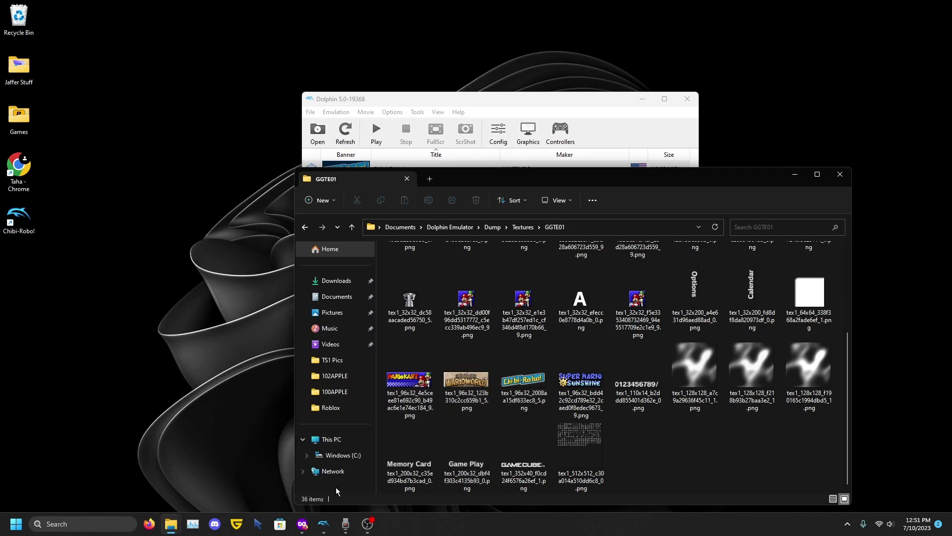
Step: Switch to the CloudConvert PNG to ICO page in the browser and add the dumped Chibi-Robo icon tex1_32x32_dc58aacaded56750_5.png
{"action": "left_click", "coordinate": [302, 524]}
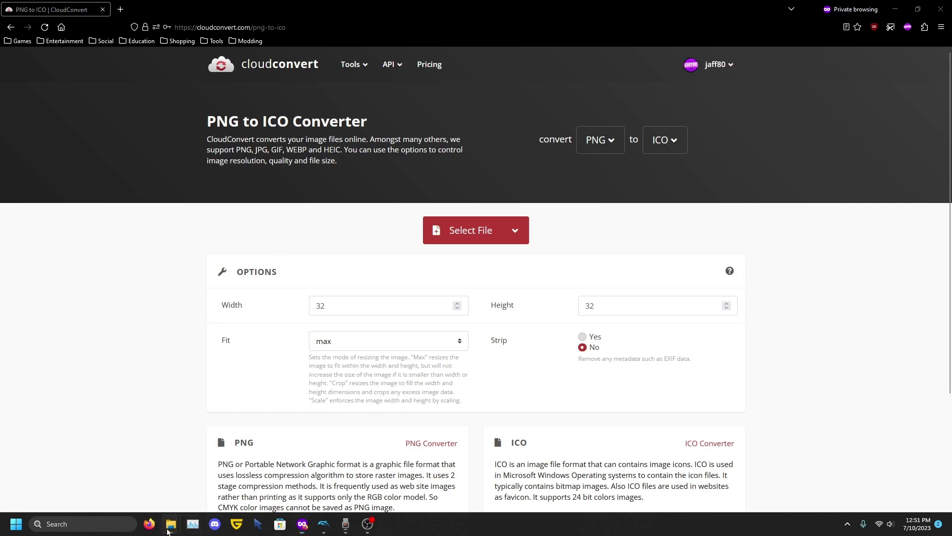
{"action": "mouse_move", "coordinate": [171, 524]}
{"action": "left_click", "coordinate": [268, 469]}
{"action": "left_click_drag", "start_coordinate": [469, 174], "coordinate": [733, 114]}
{"action": "left_click_drag", "start_coordinate": [675, 234], "coordinate": [396, 260]}
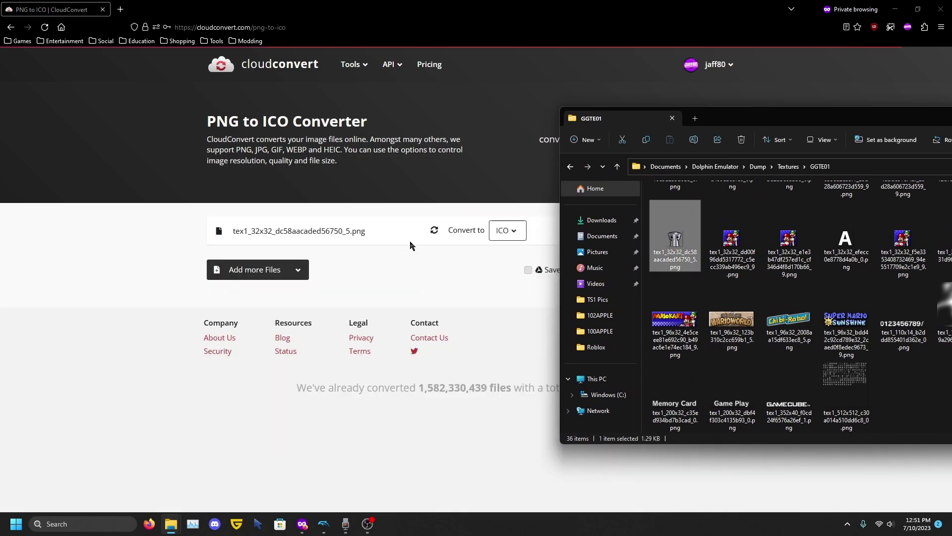
{"action": "left_click_drag", "start_coordinate": [892, 117], "coordinate": [598, 119]}
{"action": "left_click", "coordinate": [760, 121]}
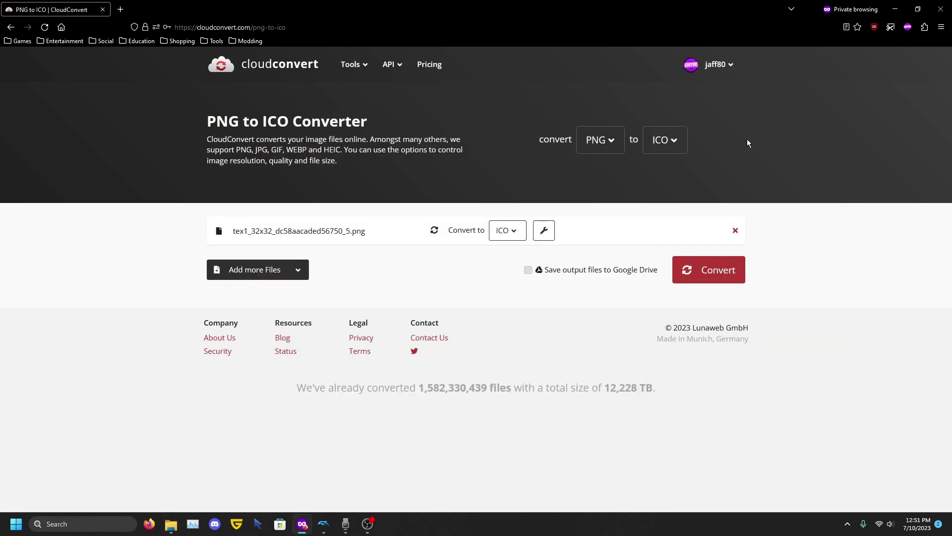
Step: Convert the added PNG to ICO, download the converted file and minimize the browser
{"action": "left_click", "coordinate": [710, 271]}
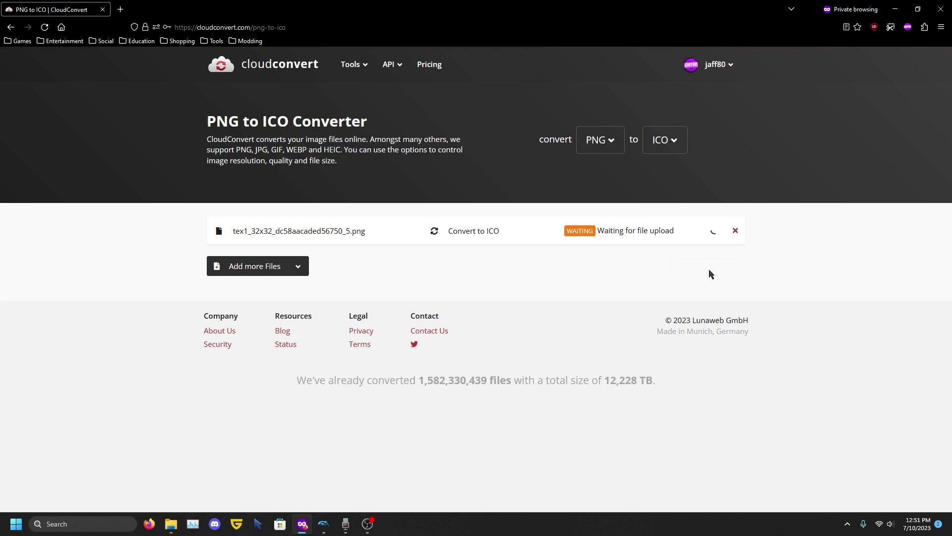
{"action": "left_click", "coordinate": [669, 233]}
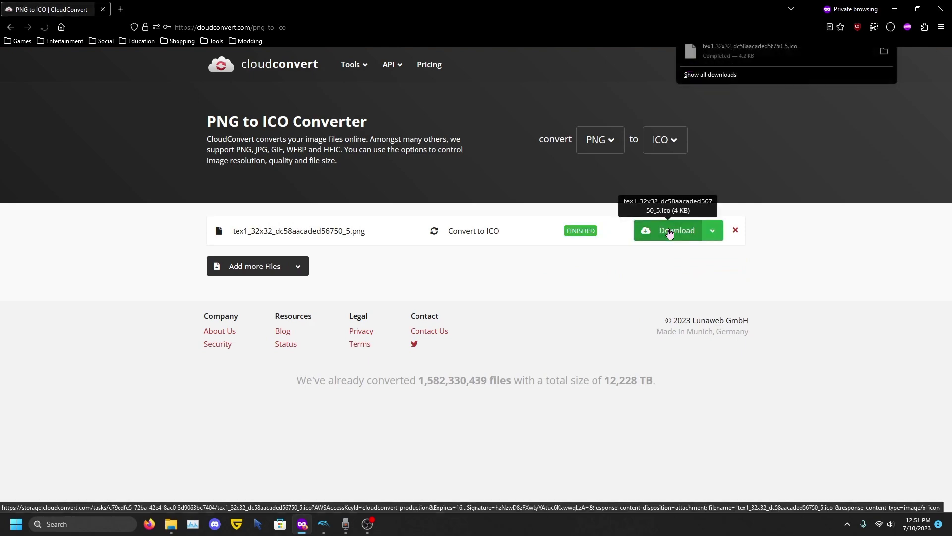
{"action": "left_click", "coordinate": [894, 8]}
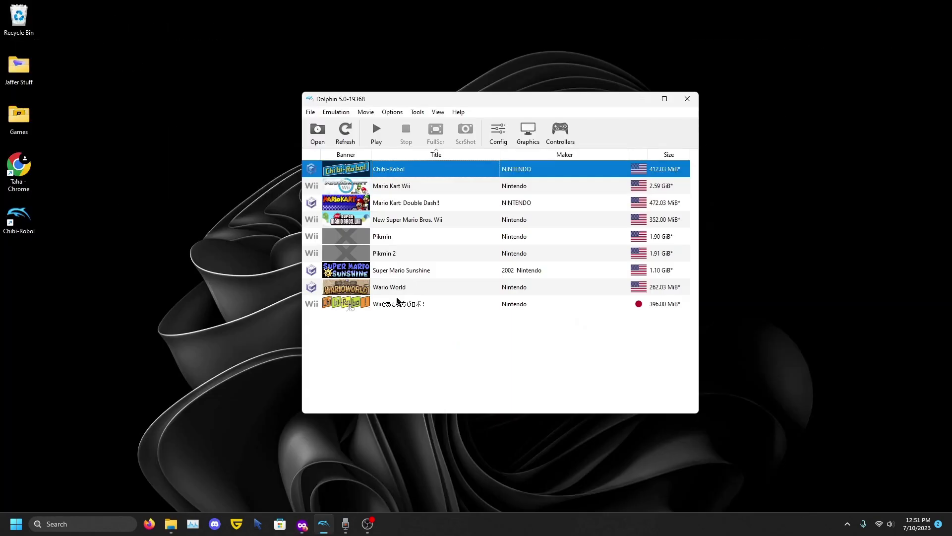
Step: Switch to File Explorer and move the downloaded tex1_32x32_dc58aacaded56750_5.ico from Downloads to the Pictures folder
{"action": "mouse_move", "coordinate": [171, 524]}
{"action": "left_click", "coordinate": [77, 475]}
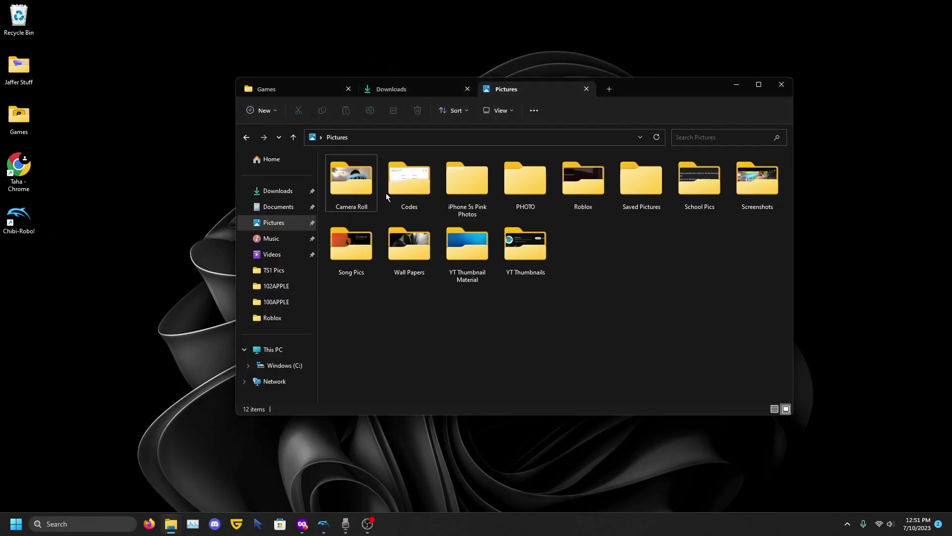
{"action": "left_click", "coordinate": [382, 91]}
{"action": "left_click_drag", "start_coordinate": [385, 188], "coordinate": [600, 270]}
Step: Create a folder named Icons in Pictures, move the ICO file into it and minimize the window
{"action": "right_click", "coordinate": [405, 336]}
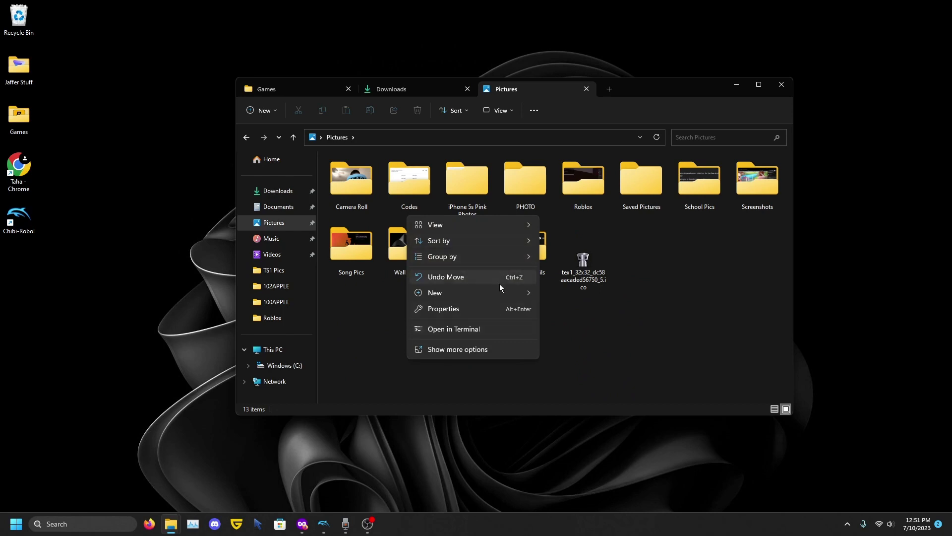
{"action": "mouse_move", "coordinate": [499, 292]}
{"action": "left_click", "coordinate": [567, 293]}
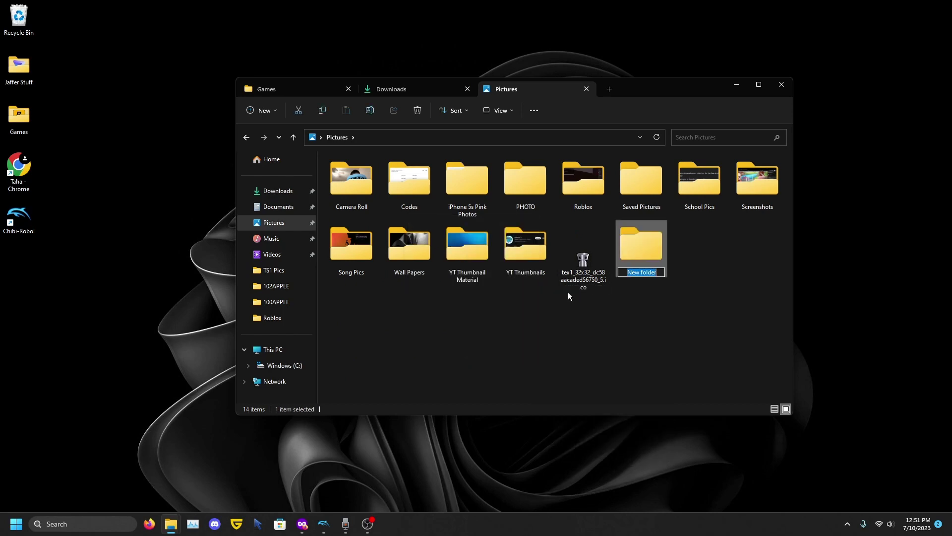
{"action": "type", "text": "Icons"}
{"action": "key", "text": "Return"}
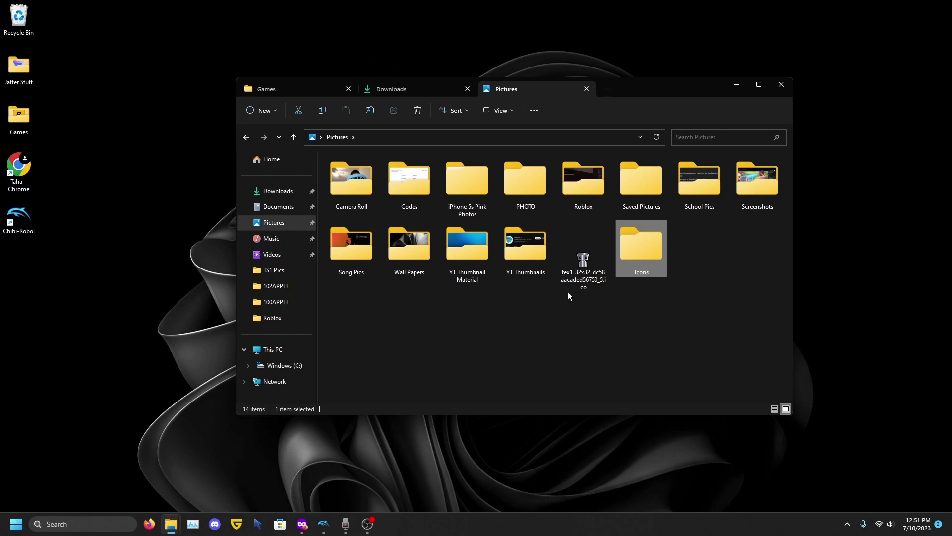
{"action": "left_click_drag", "start_coordinate": [582, 258], "coordinate": [638, 247]}
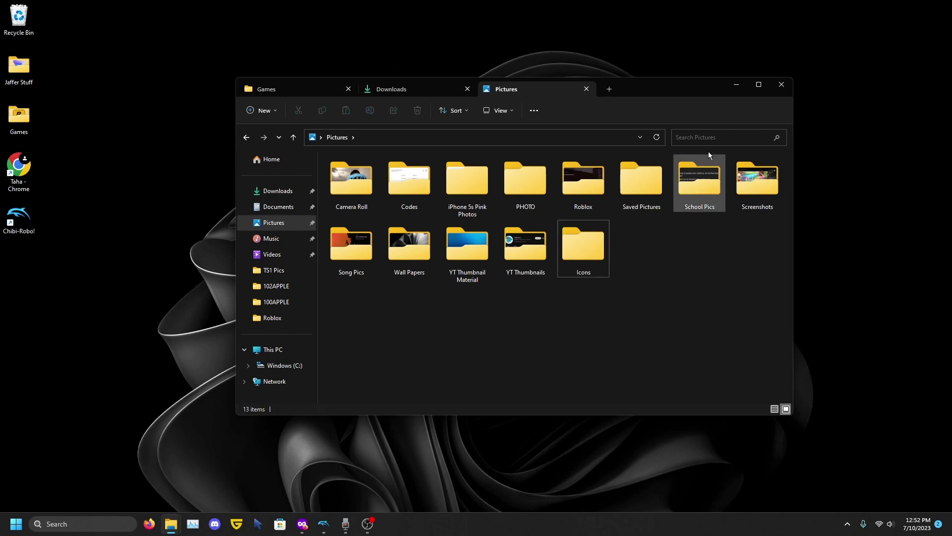
{"action": "left_click", "coordinate": [736, 86]}
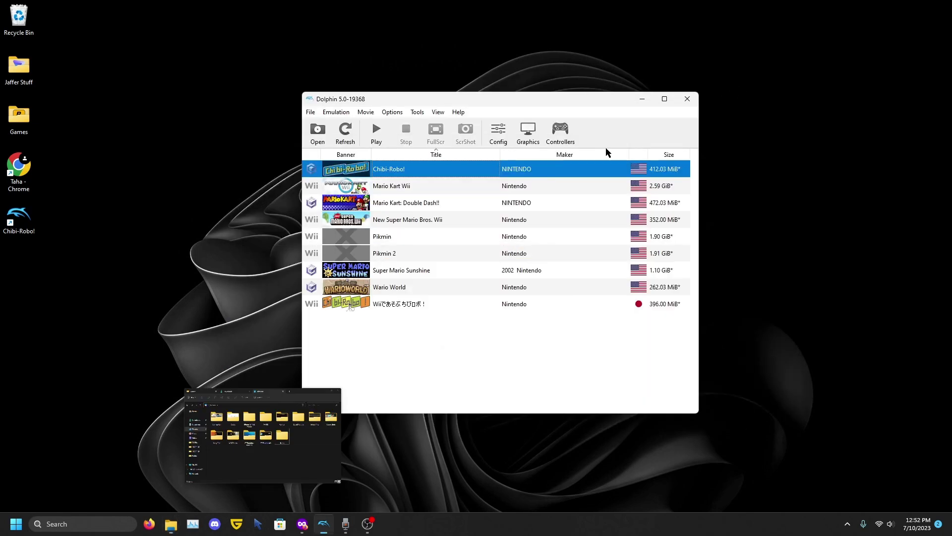
Step: Choose tex1_32x32_dc58aacaded56750_5.ico from the Icons folder in Pictures as the Chibi-Robo! desktop shortcut's icon
{"action": "right_click", "coordinate": [16, 223]}
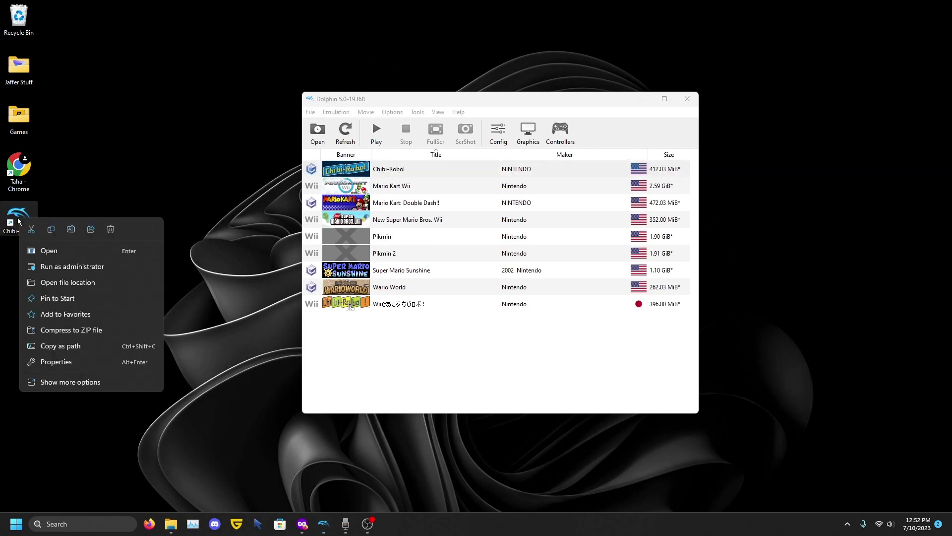
{"action": "left_click", "coordinate": [45, 362]}
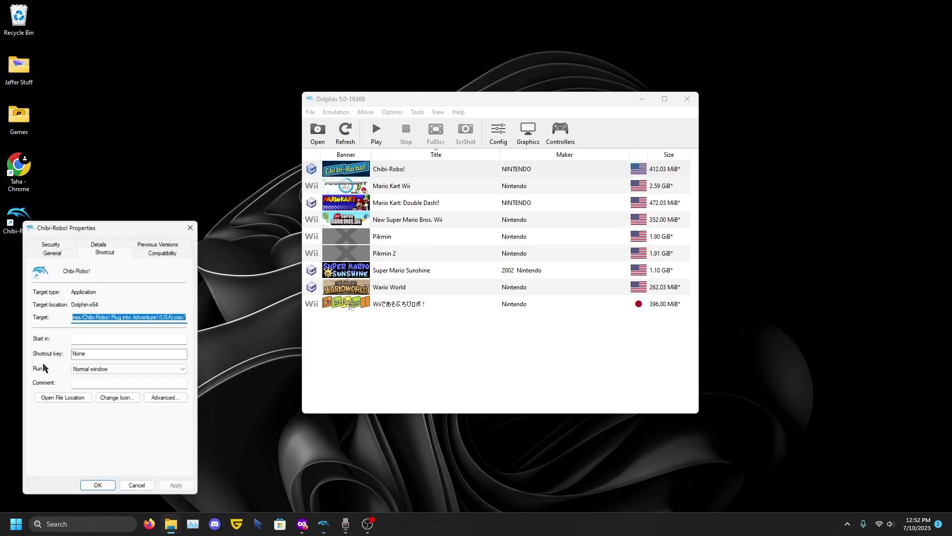
{"action": "left_click", "coordinate": [119, 400]}
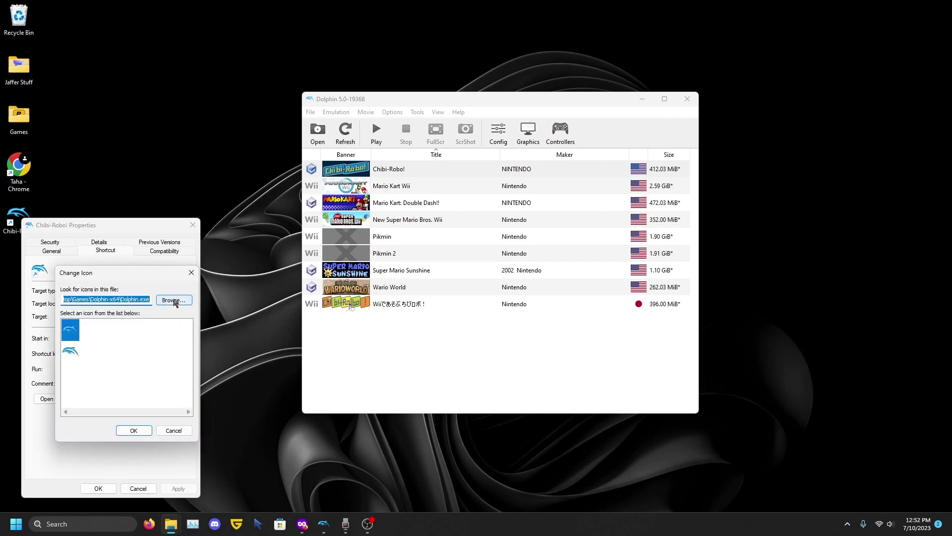
{"action": "left_click", "coordinate": [174, 300]}
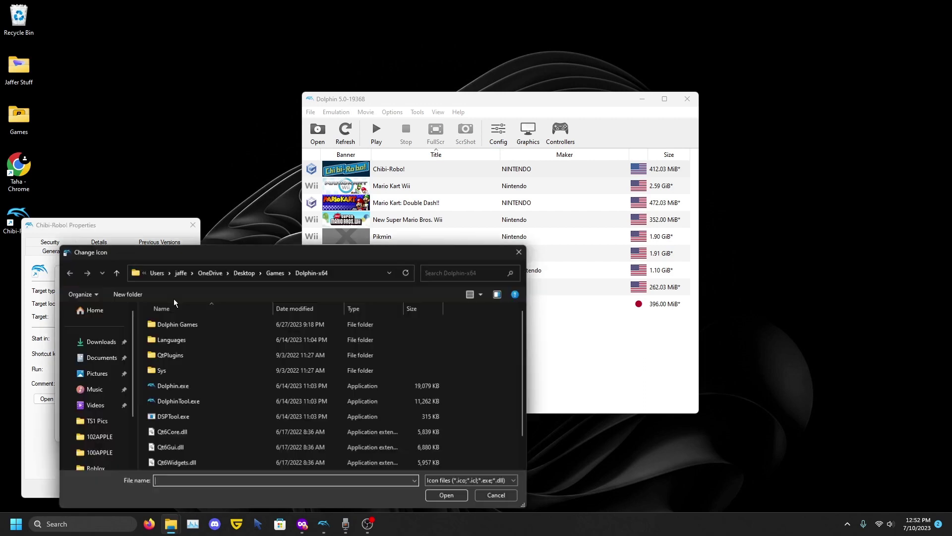
{"action": "left_click", "coordinate": [87, 373]}
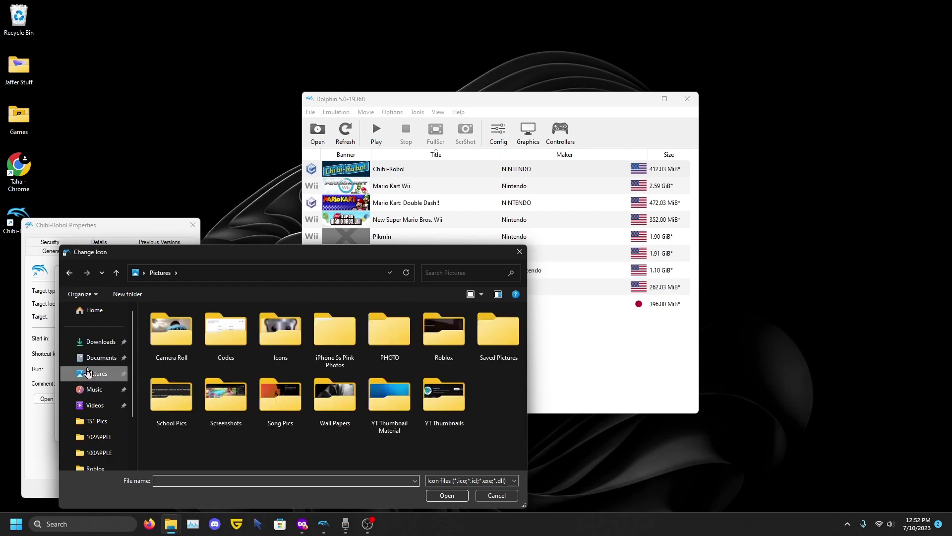
{"action": "double_click", "coordinate": [278, 346]}
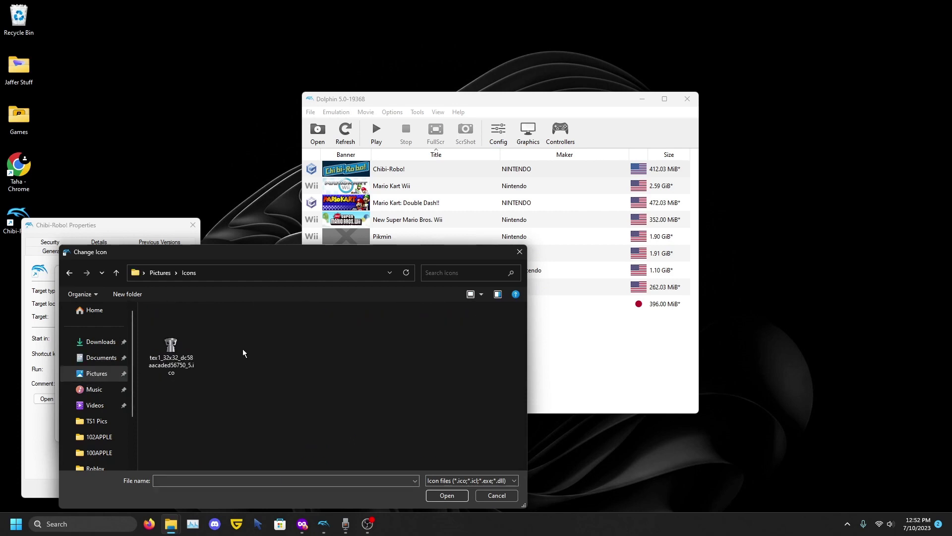
{"action": "left_click", "coordinate": [191, 370]}
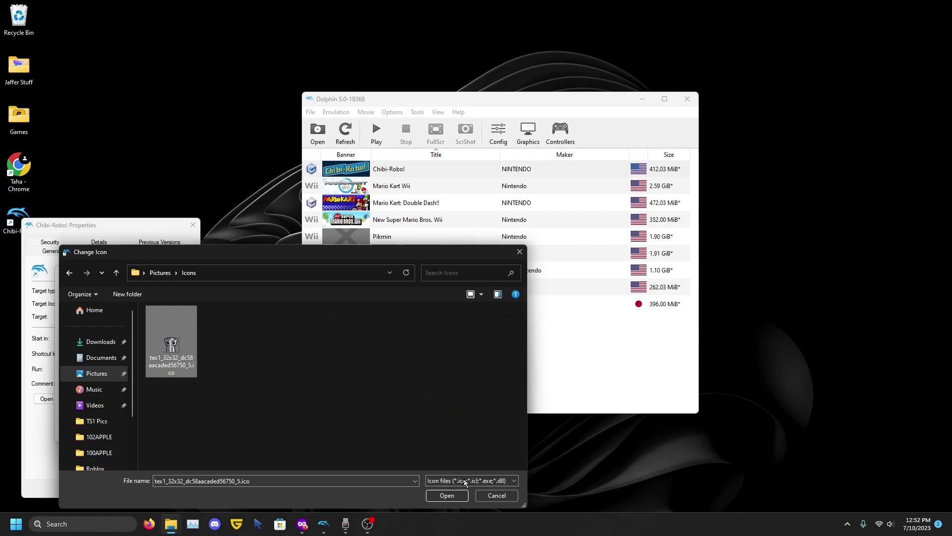
{"action": "left_click", "coordinate": [448, 495]}
{"action": "left_click", "coordinate": [133, 432]}
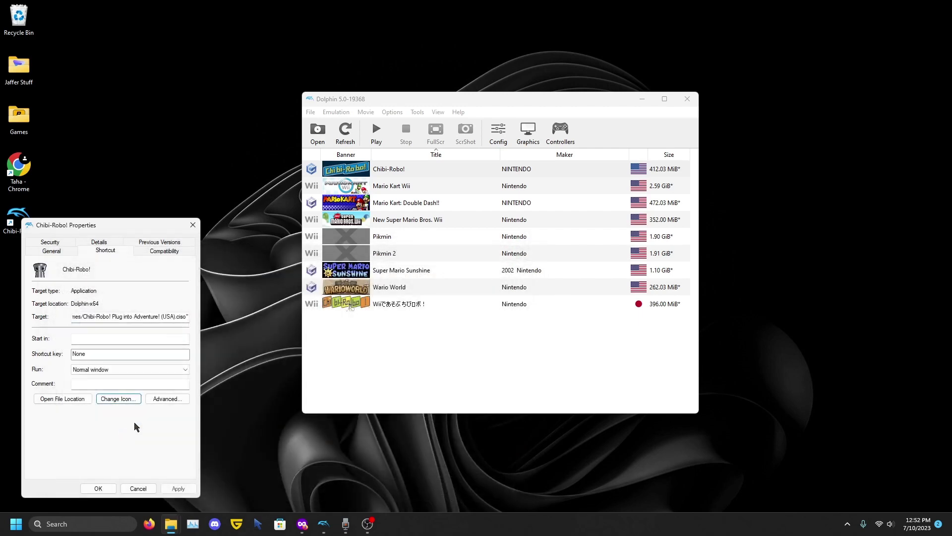
Step: Apply the new shortcut icon, close the shortcut's properties and minimize Dolphin
{"action": "left_click", "coordinate": [179, 488]}
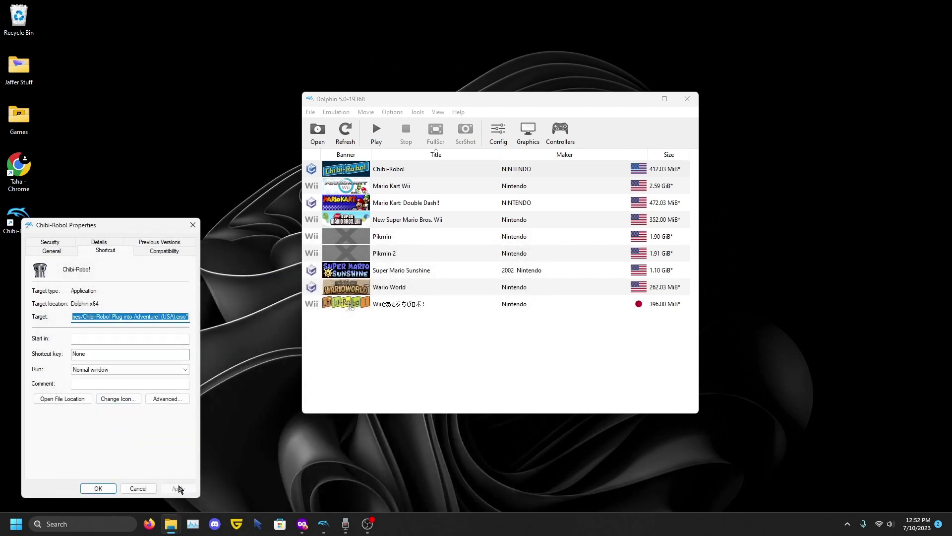
{"action": "left_click", "coordinate": [96, 485]}
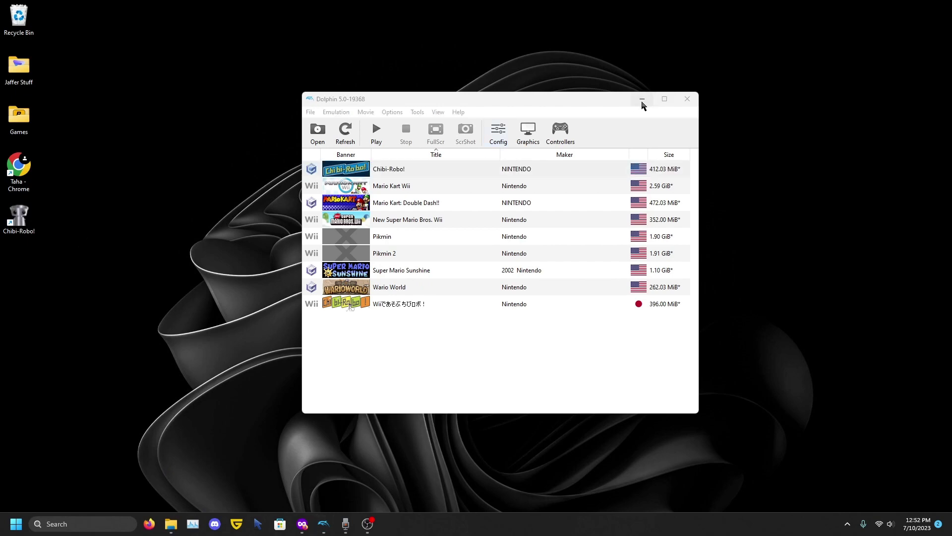
{"action": "left_click", "coordinate": [642, 99]}
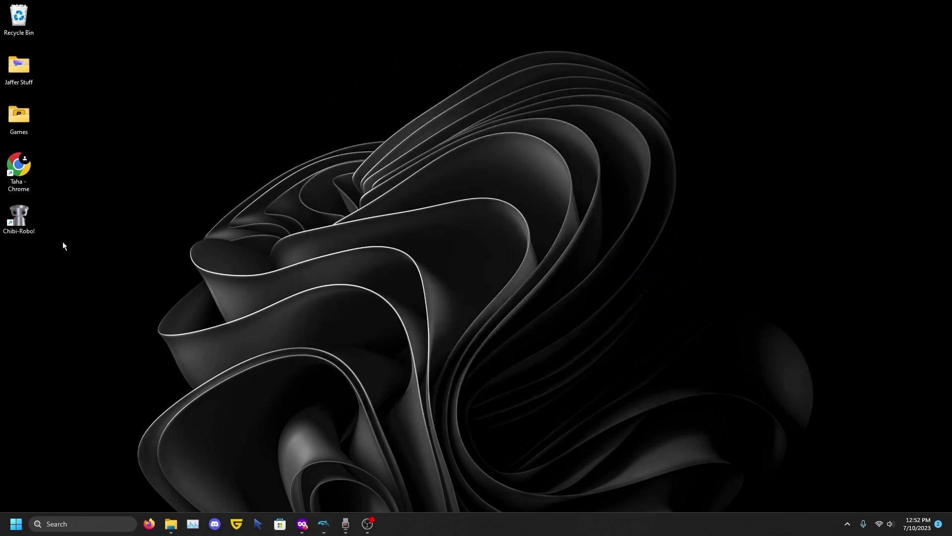
Step: Restore Dolphin and review the texture dumping options in the advanced graphics configuration
{"action": "left_click", "coordinate": [323, 524]}
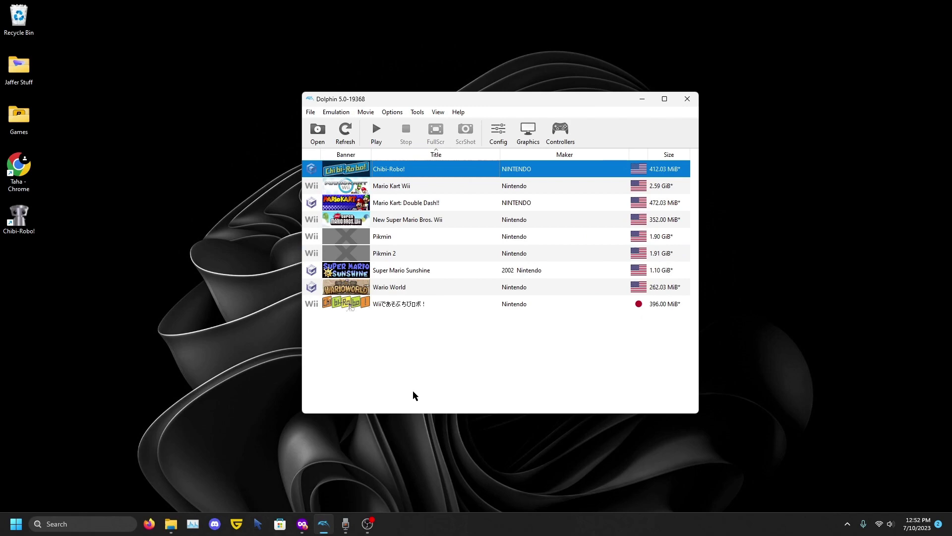
{"action": "left_click", "coordinate": [421, 385]}
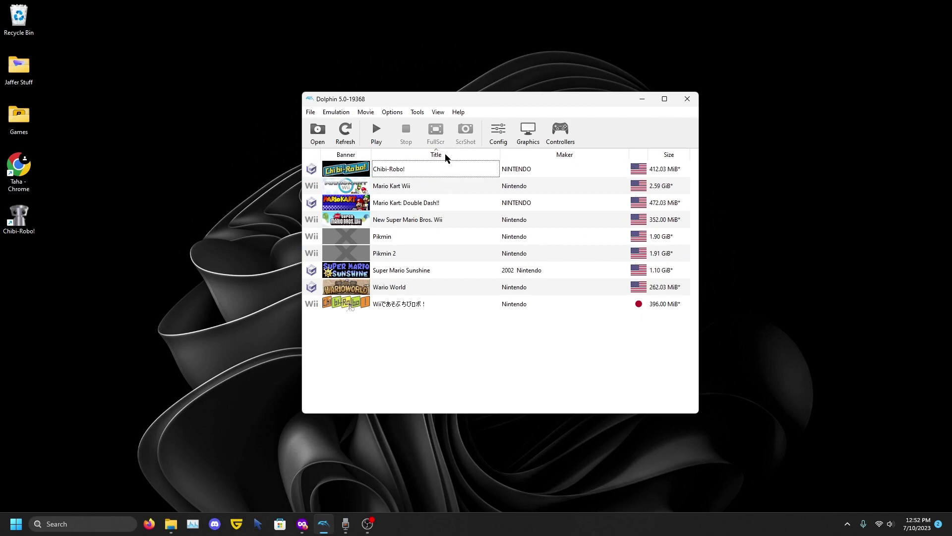
{"action": "left_click", "coordinate": [536, 128]}
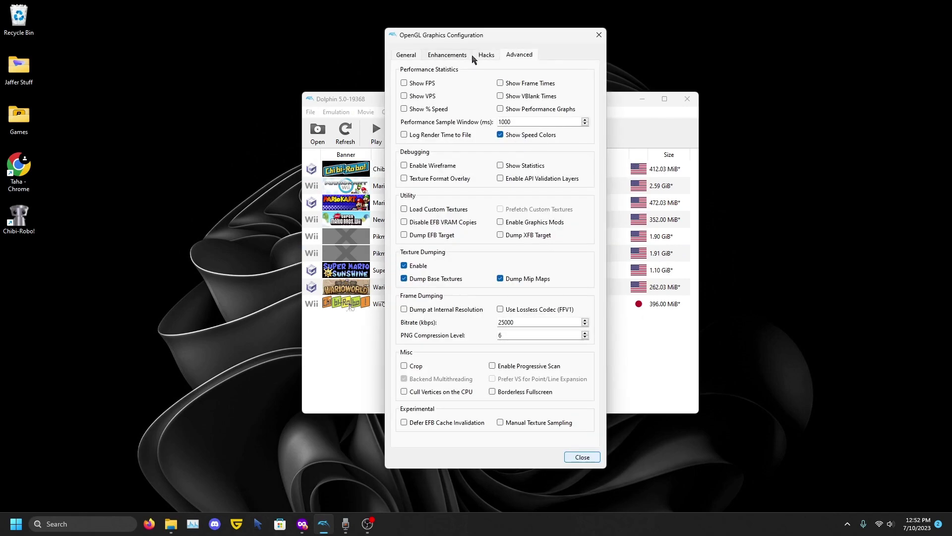
{"action": "left_click", "coordinate": [584, 459]}
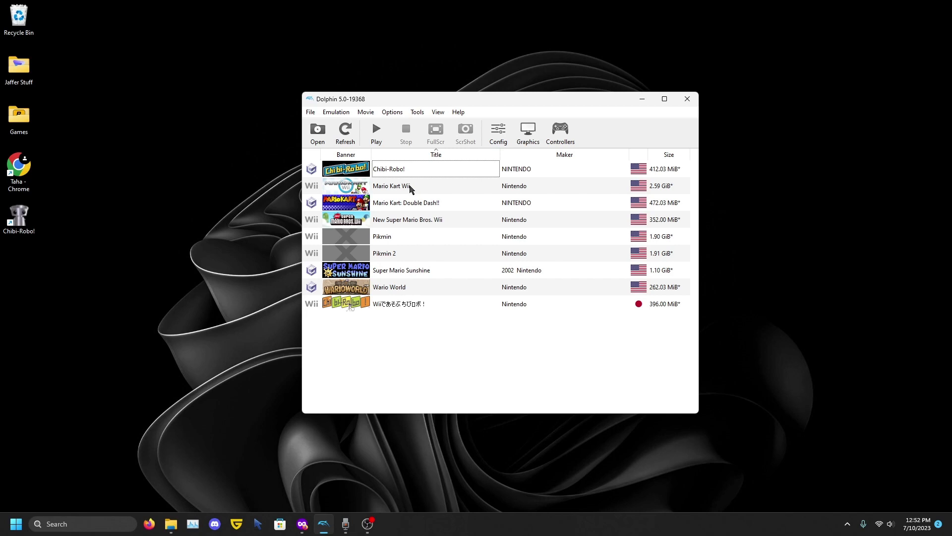
{"action": "left_click", "coordinate": [418, 111]}
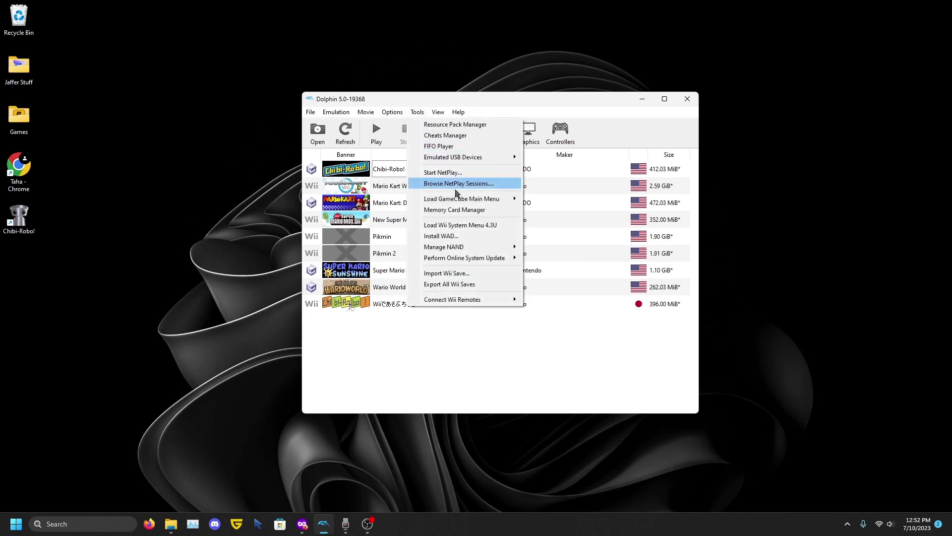
{"action": "mouse_move", "coordinate": [510, 263]}
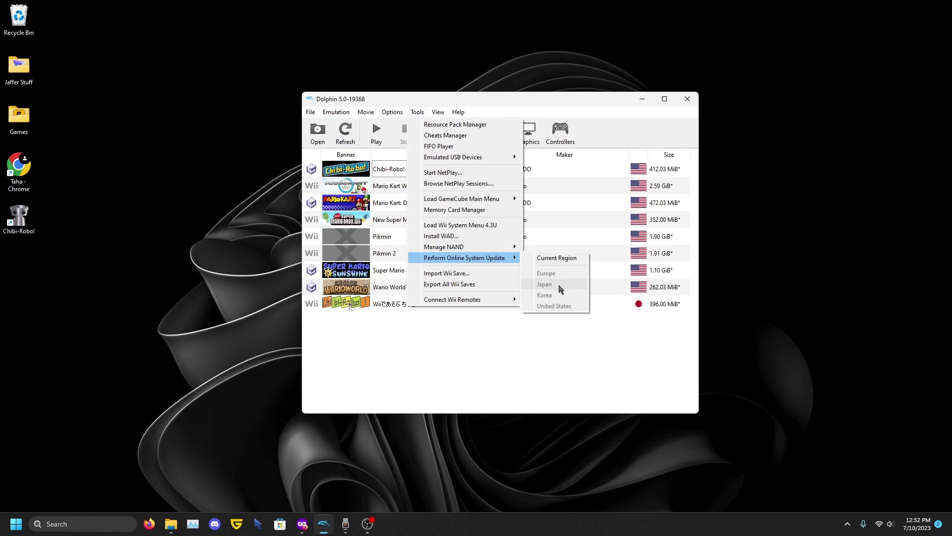
{"action": "left_click", "coordinate": [442, 381]}
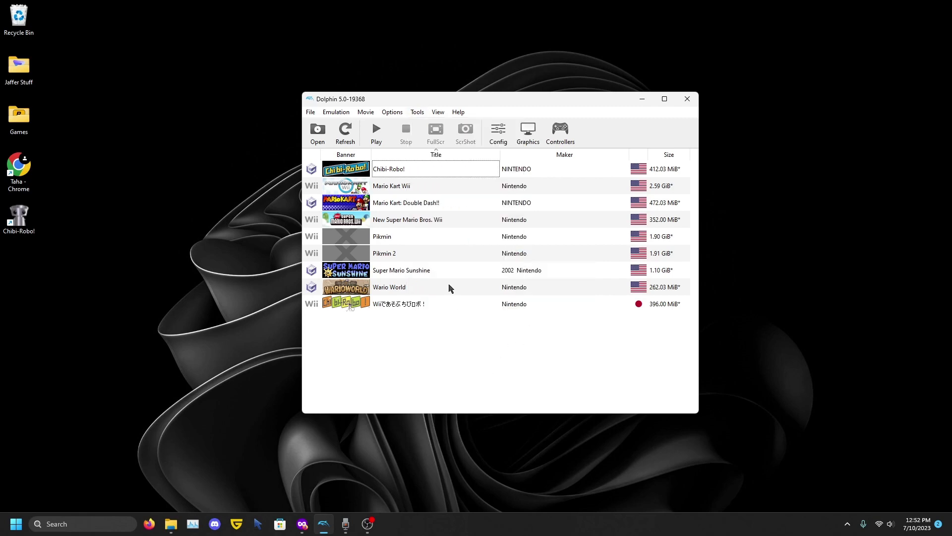
Step: Start Mario Kart Wii and stop its emulation
{"action": "double_click", "coordinate": [387, 188]}
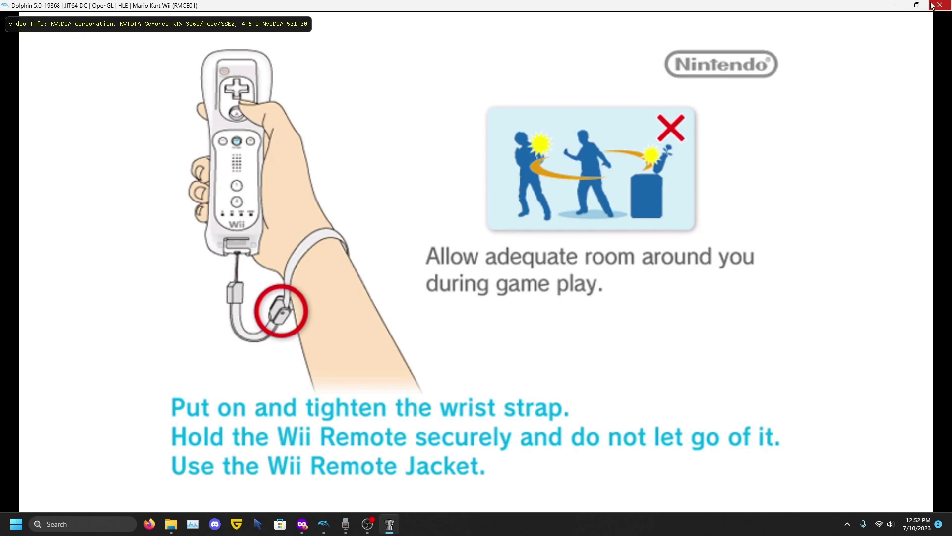
{"action": "left_click", "coordinate": [932, 5]}
{"action": "left_click", "coordinate": [480, 270]}
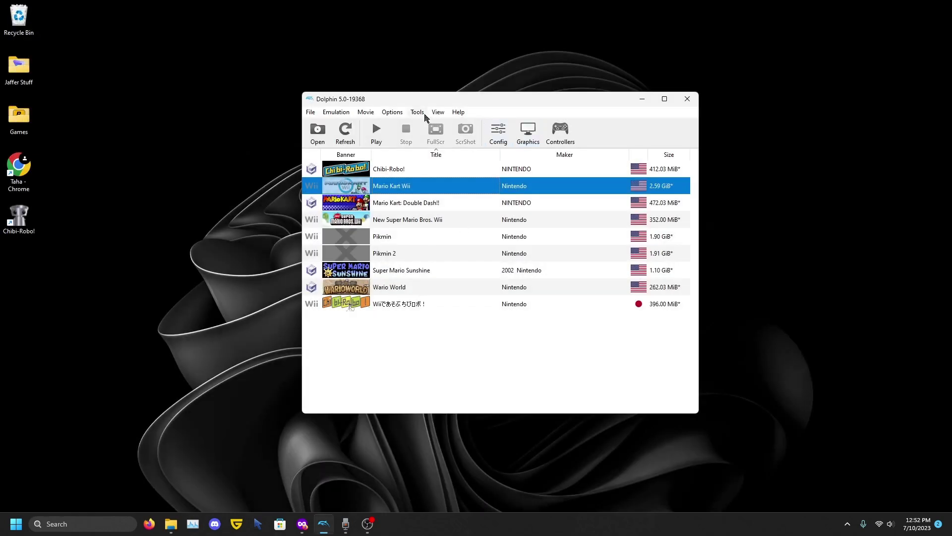
Step: Load Wii System Menu 4.3U and open the Wii save data screen through Wii Options and Data Management
{"action": "left_click", "coordinate": [438, 112]}
{"action": "left_click", "coordinate": [417, 112]}
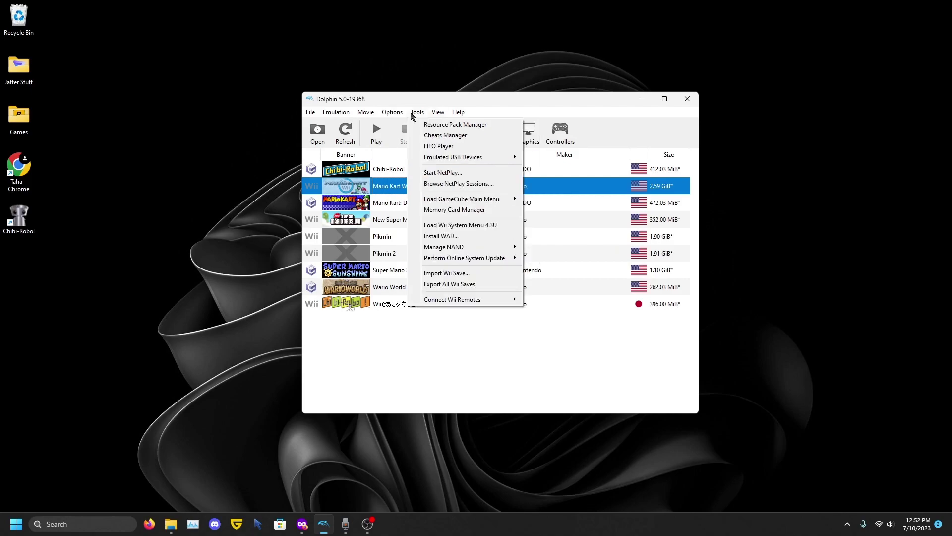
{"action": "left_click", "coordinate": [467, 228]}
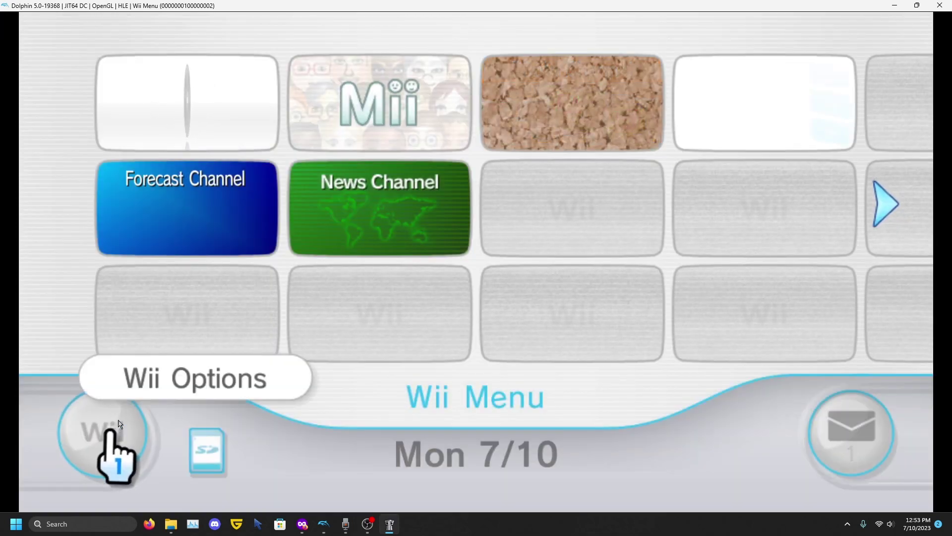
{"action": "left_click", "coordinate": [118, 421]}
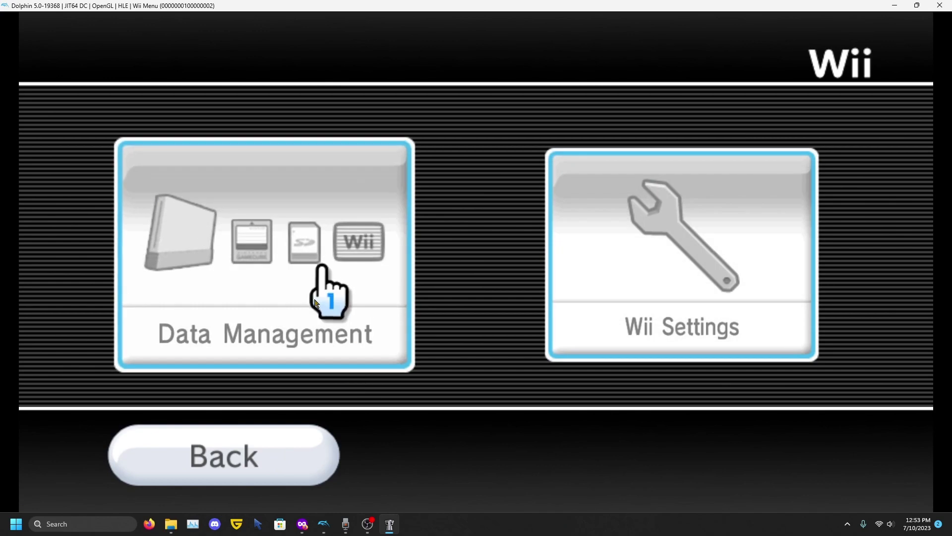
{"action": "left_click", "coordinate": [315, 301]}
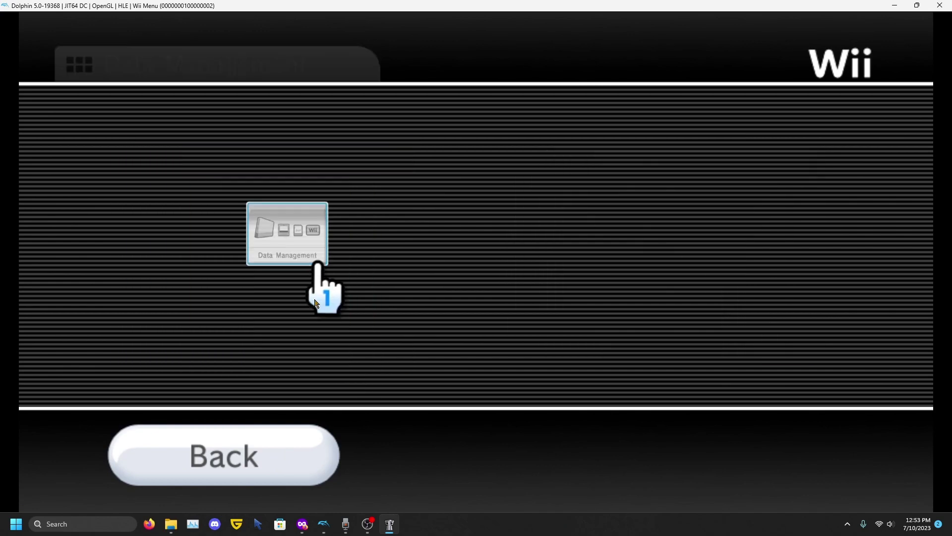
{"action": "left_click", "coordinate": [322, 278]}
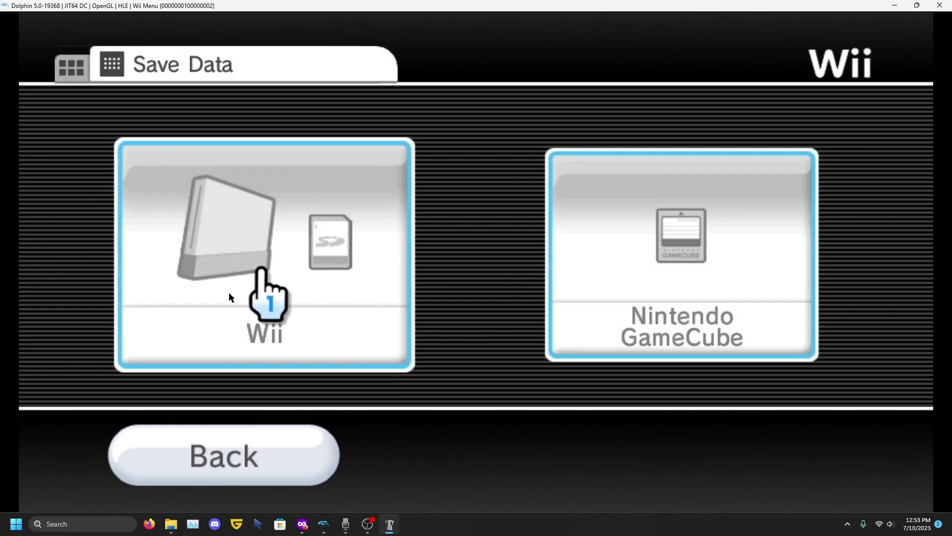
{"action": "left_click", "coordinate": [229, 297]}
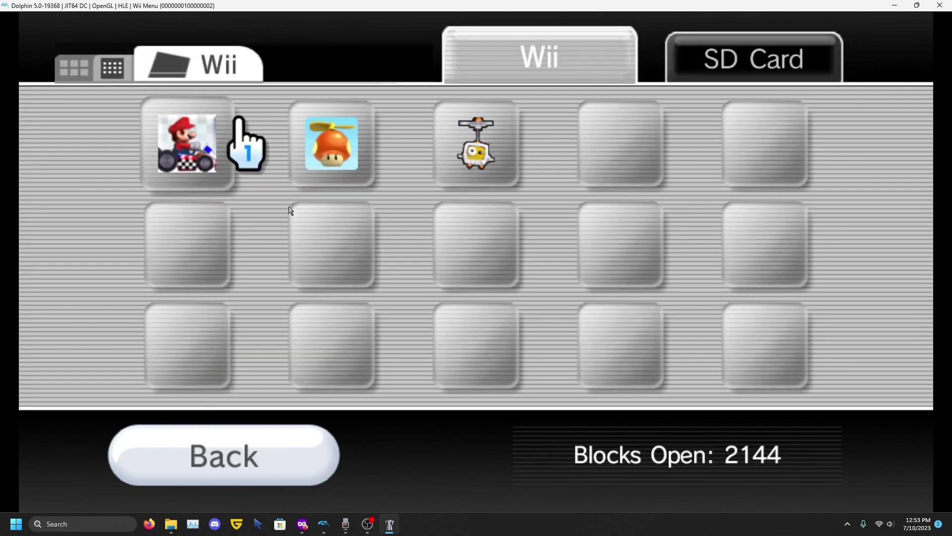
Step: Open and close the Mario Kart, New Super Mario Bros. Wii and Chibi-Robo! saves in turn, then stop the emulation
{"action": "left_click", "coordinate": [211, 171]}
{"action": "left_click", "coordinate": [260, 436]}
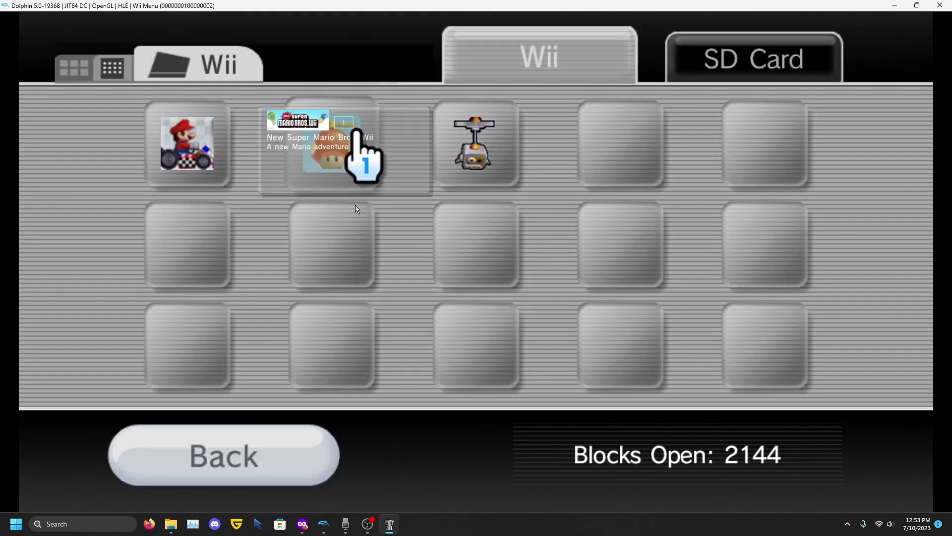
{"action": "left_click", "coordinate": [356, 144]}
{"action": "left_click", "coordinate": [298, 453]}
{"action": "left_click", "coordinate": [474, 144]}
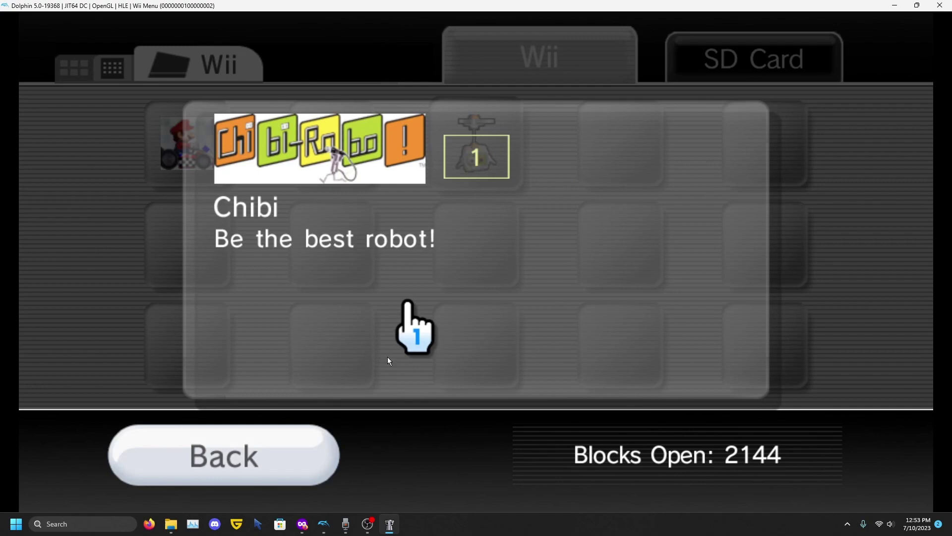
{"action": "left_click", "coordinate": [297, 455]}
{"action": "key", "text": "Escape"}
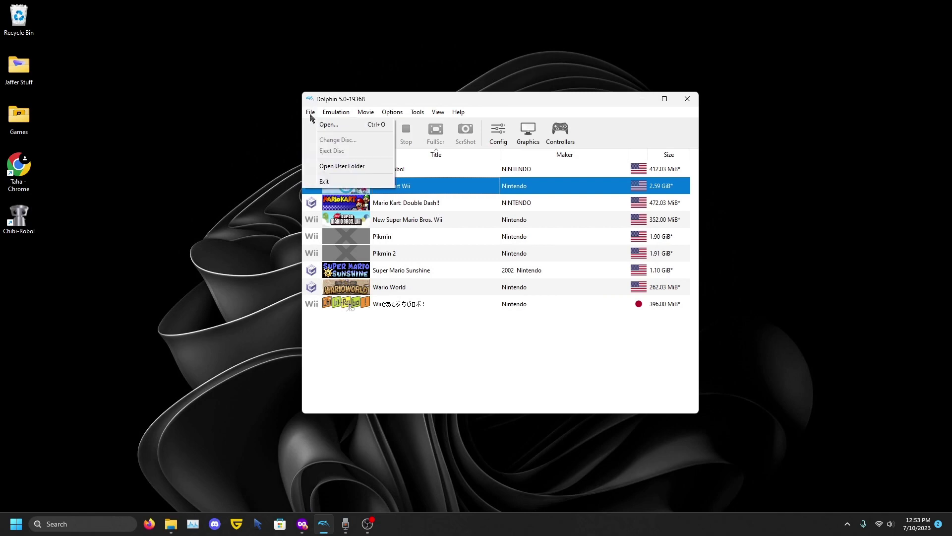
Step: Switch to the File Explorer window showing GGTE01 and open the Textures folder inside Dolphin Emulator's Dump folder
{"action": "left_click", "coordinate": [331, 168]}
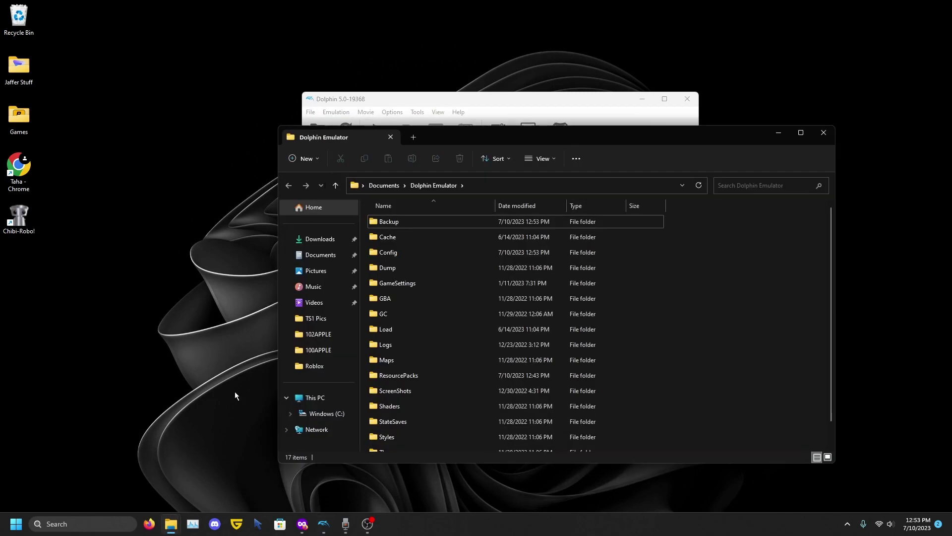
{"action": "left_click", "coordinate": [823, 132]}
{"action": "mouse_move", "coordinate": [182, 519]}
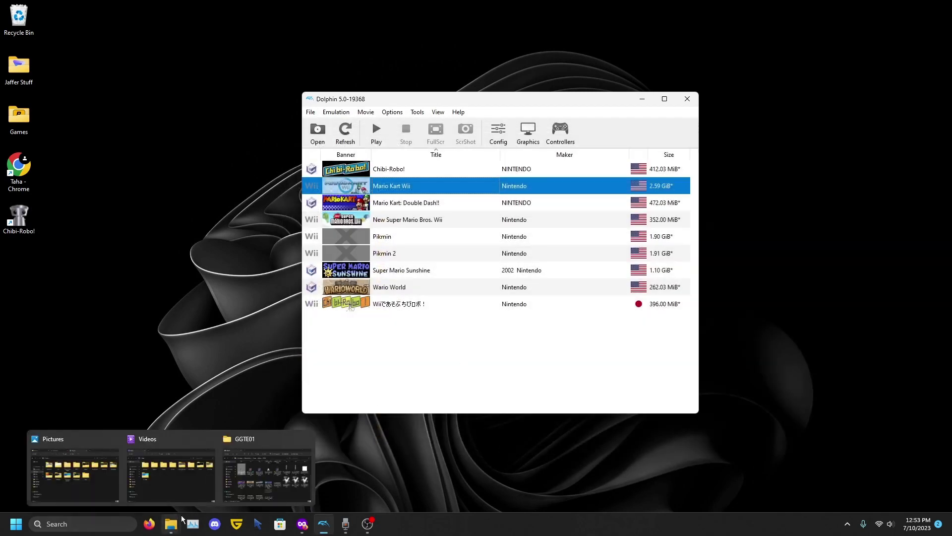
{"action": "left_click", "coordinate": [267, 472]}
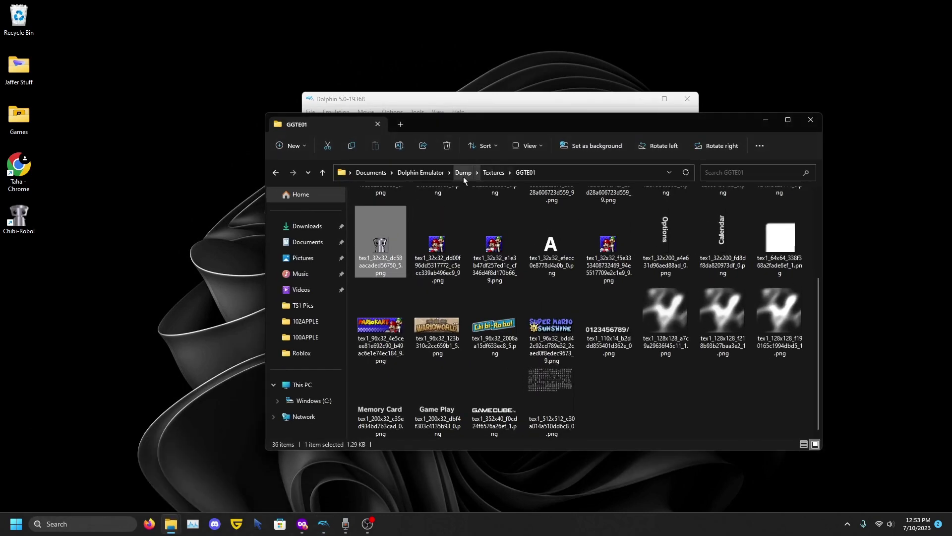
{"action": "left_click", "coordinate": [456, 176]}
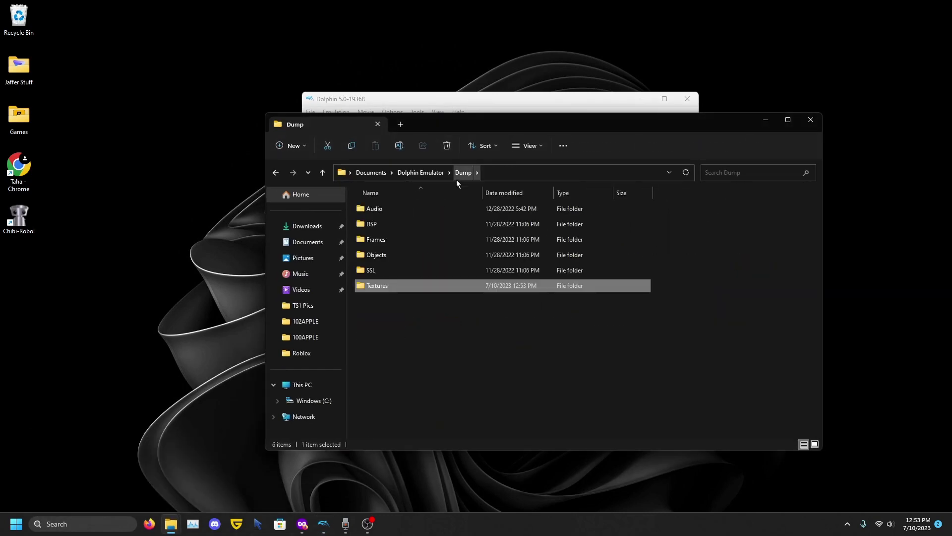
{"action": "left_click", "coordinate": [433, 169]}
{"action": "double_click", "coordinate": [373, 255]}
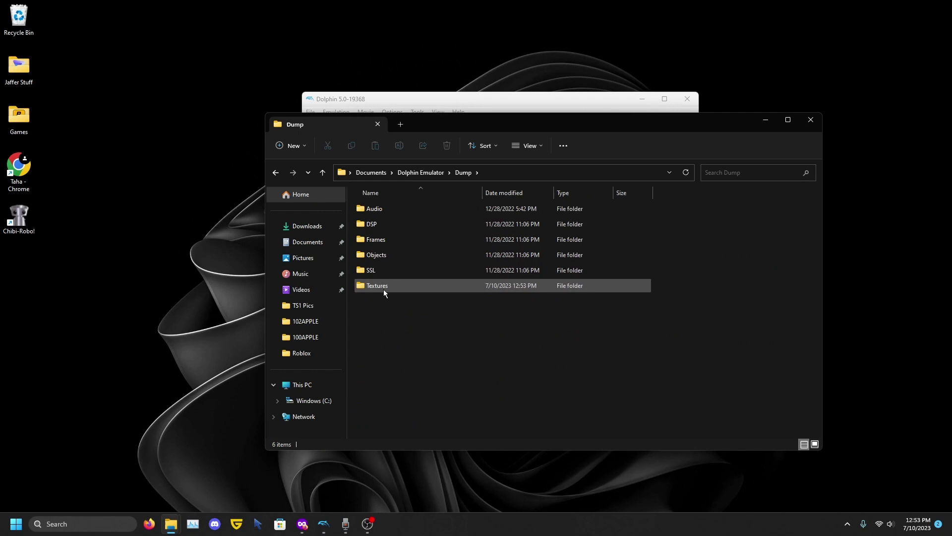
{"action": "double_click", "coordinate": [381, 287]}
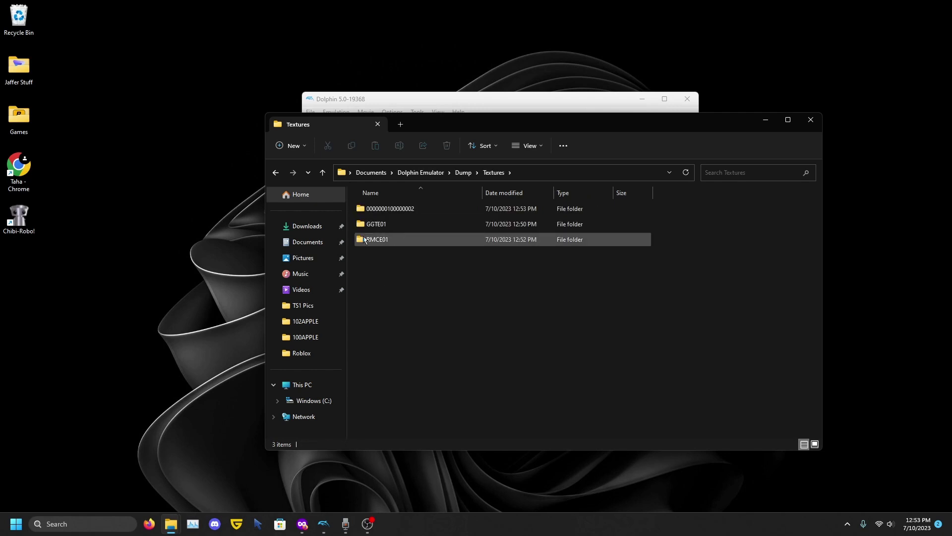
{"action": "double_click", "coordinate": [375, 242]}
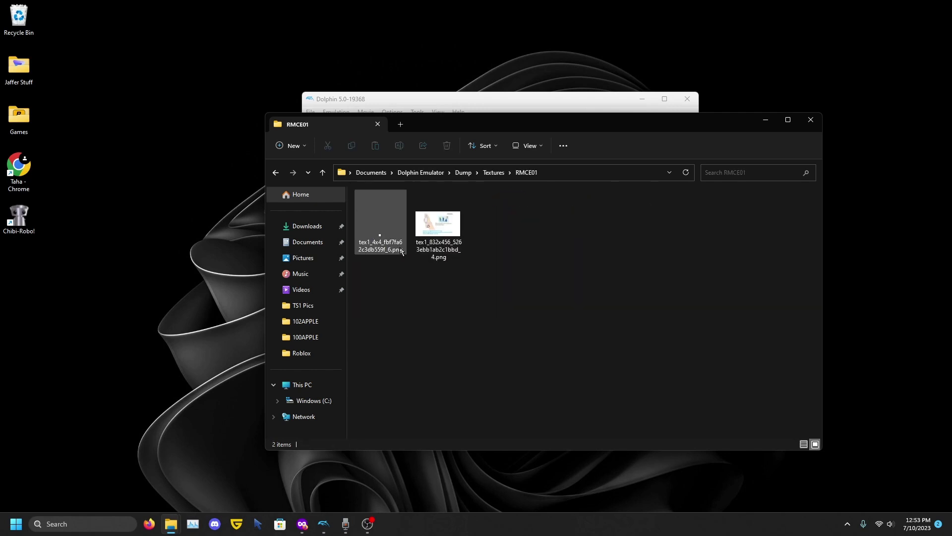
{"action": "key", "text": "alt+Left"}
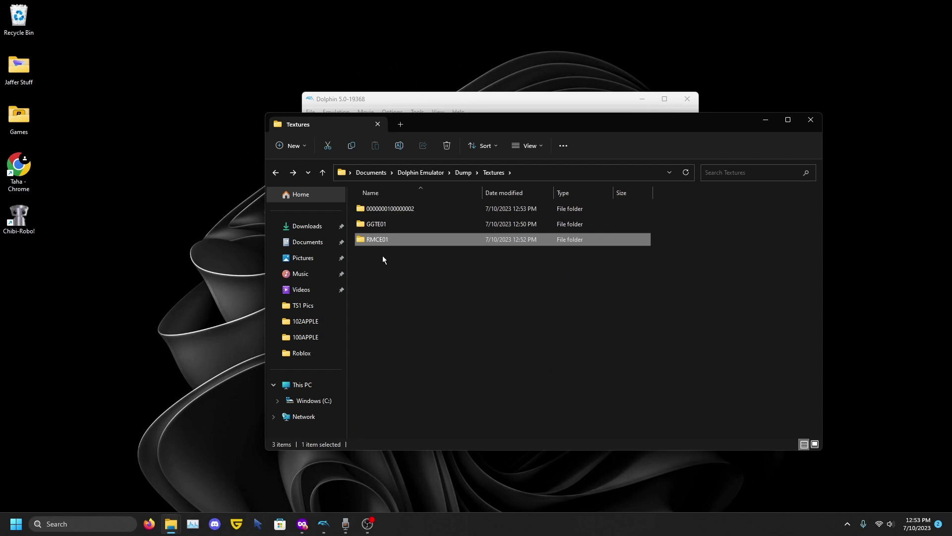
{"action": "mouse_move", "coordinate": [376, 241]}
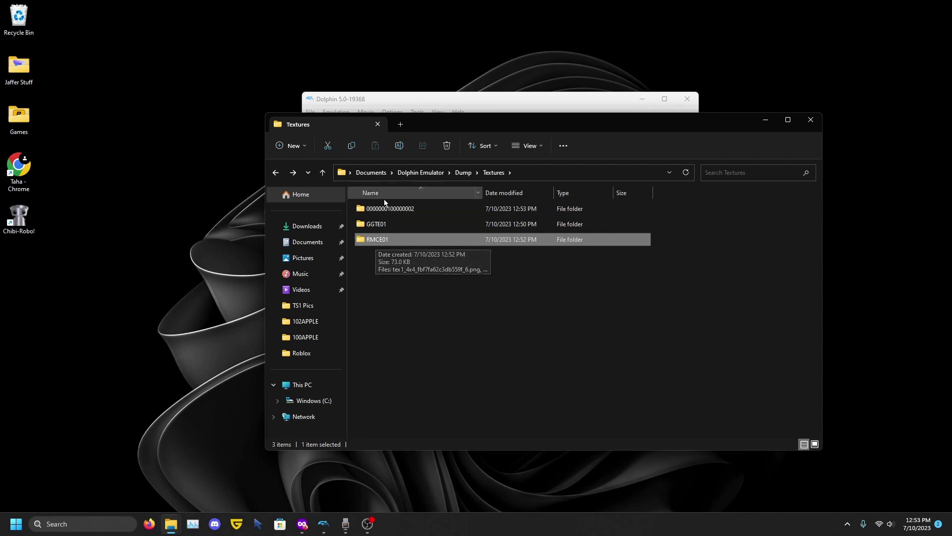
{"action": "double_click", "coordinate": [415, 209]}
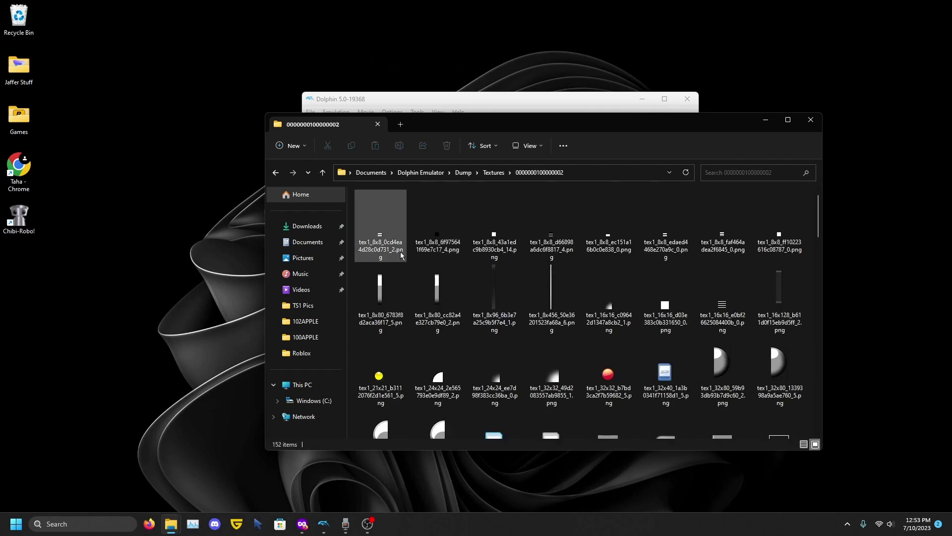
{"action": "scroll", "coordinate": [596, 291], "scroll_direction": "down", "scroll_amount": 1}
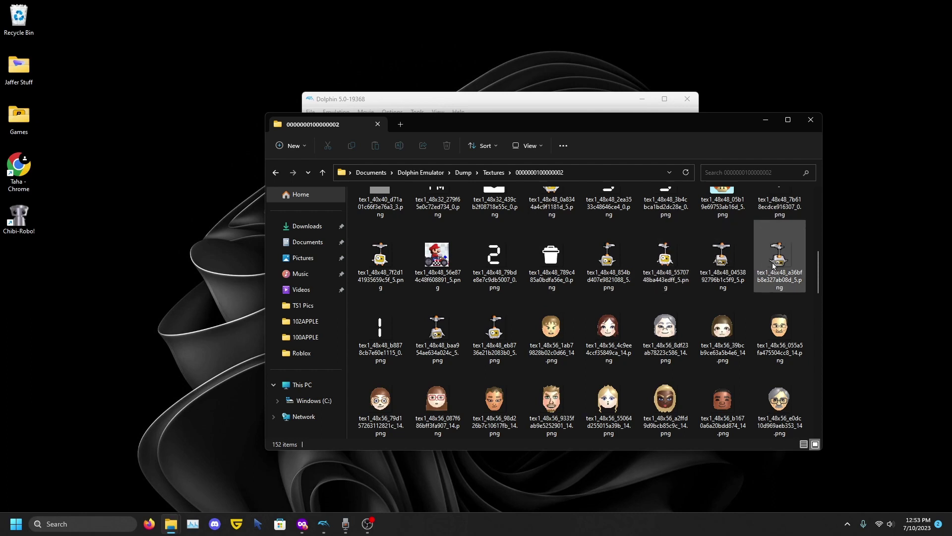
{"action": "scroll", "coordinate": [722, 253], "scroll_direction": "up", "scroll_amount": 1}
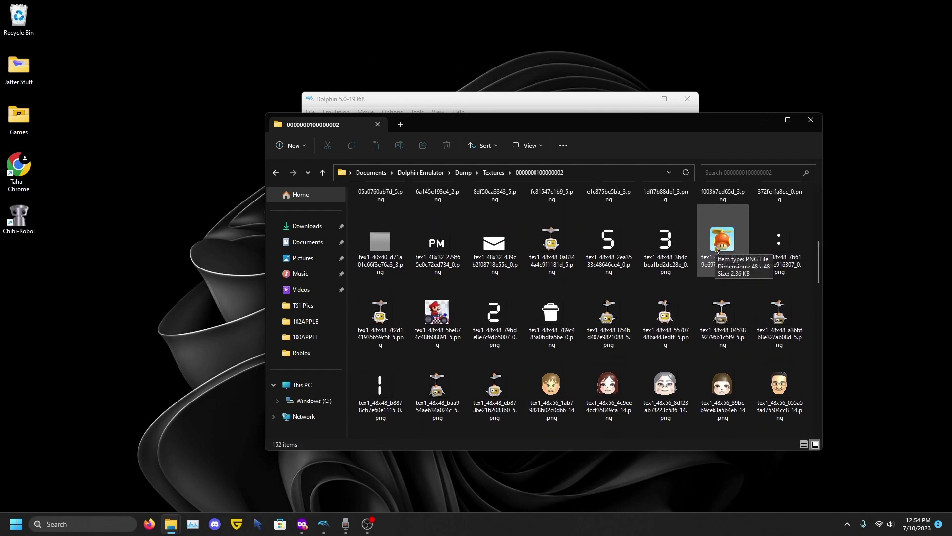
Step: Return to Dolphin's game list and add a desktop shortcut for Mario Kart Wii
{"action": "left_click", "coordinate": [766, 119]}
{"action": "left_click", "coordinate": [399, 386]}
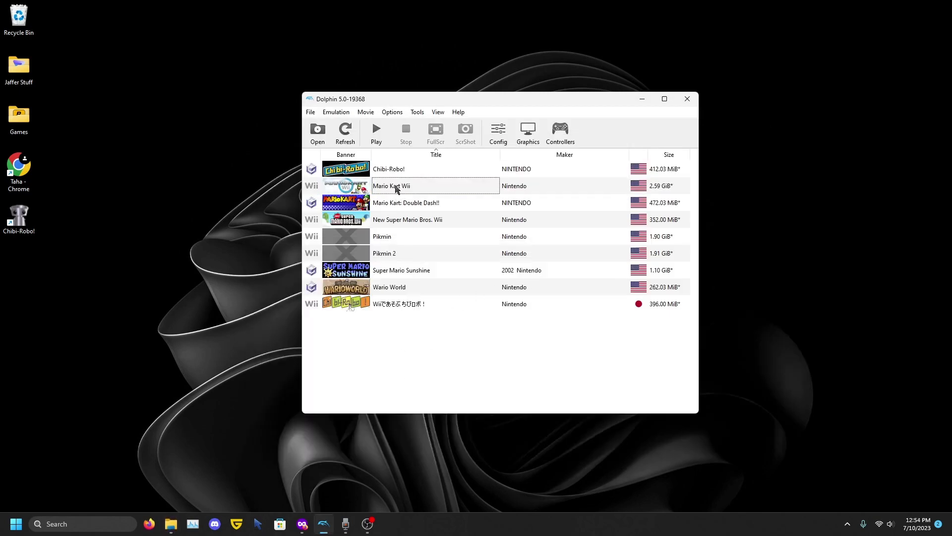
{"action": "right_click", "coordinate": [394, 187]}
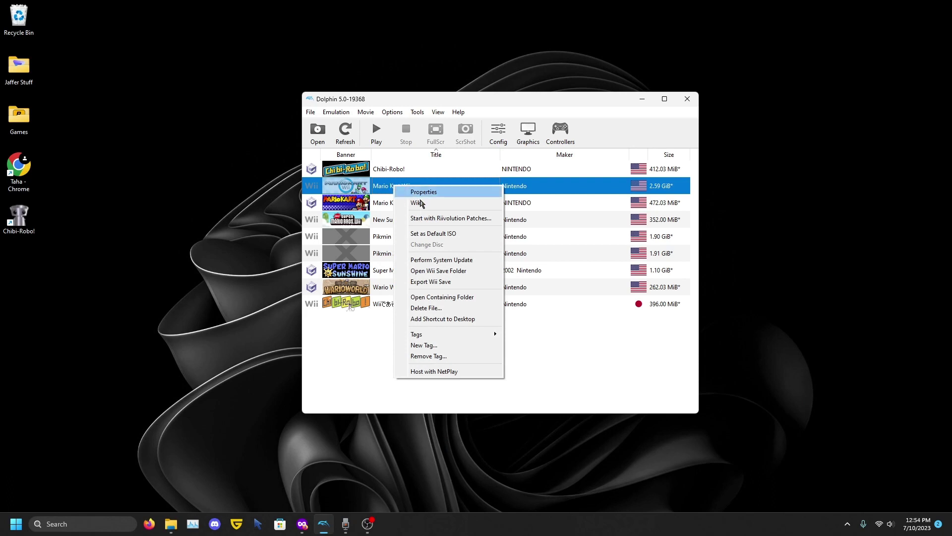
{"action": "left_click", "coordinate": [443, 318]}
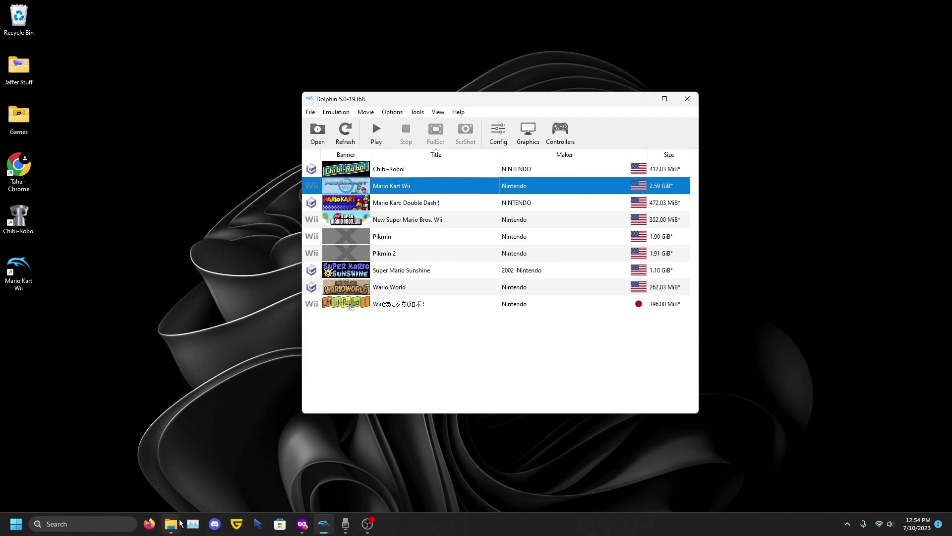
{"action": "mouse_move", "coordinate": [172, 524]}
{"action": "left_click", "coordinate": [262, 466]}
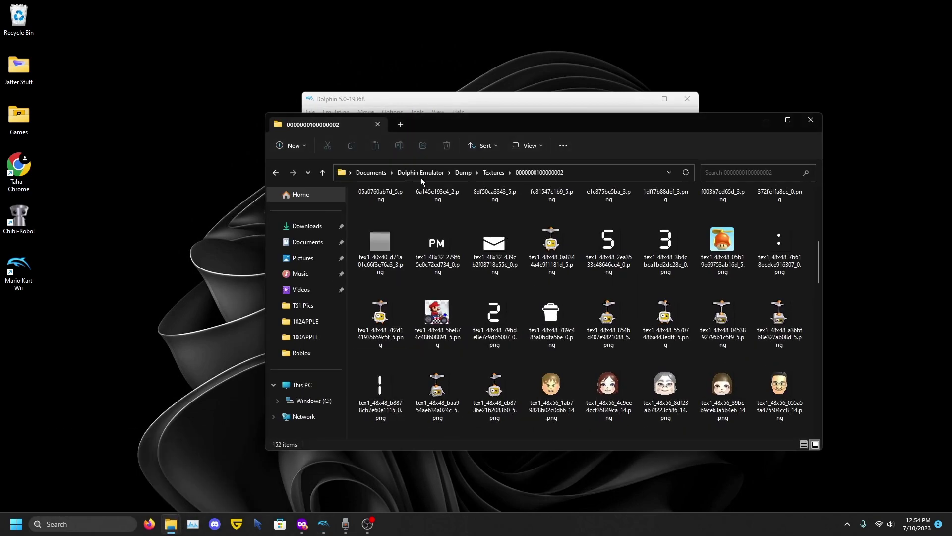
{"action": "left_click", "coordinate": [149, 524]}
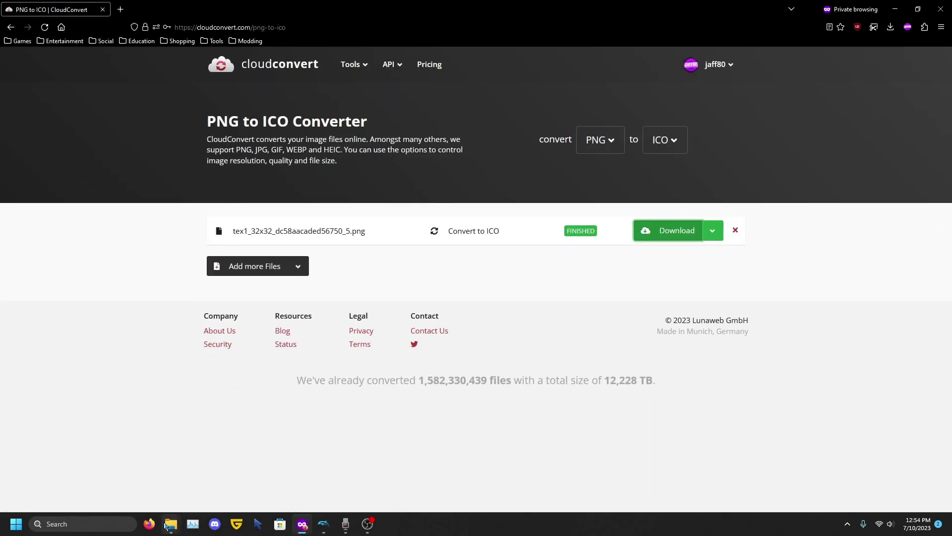
{"action": "mouse_move", "coordinate": [171, 523]}
{"action": "left_click", "coordinate": [248, 448]}
{"action": "left_click_drag", "start_coordinate": [441, 129], "coordinate": [652, 96]}
{"action": "left_click_drag", "start_coordinate": [653, 277], "coordinate": [336, 238]}
{"action": "left_click_drag", "start_coordinate": [827, 91], "coordinate": [632, 113]}
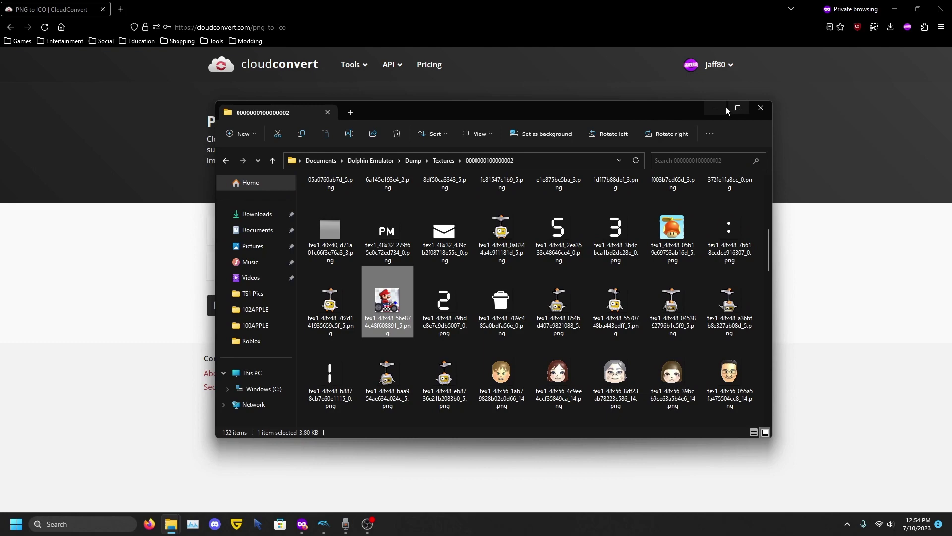
{"action": "left_click", "coordinate": [783, 108]}
{"action": "left_click", "coordinate": [684, 307]}
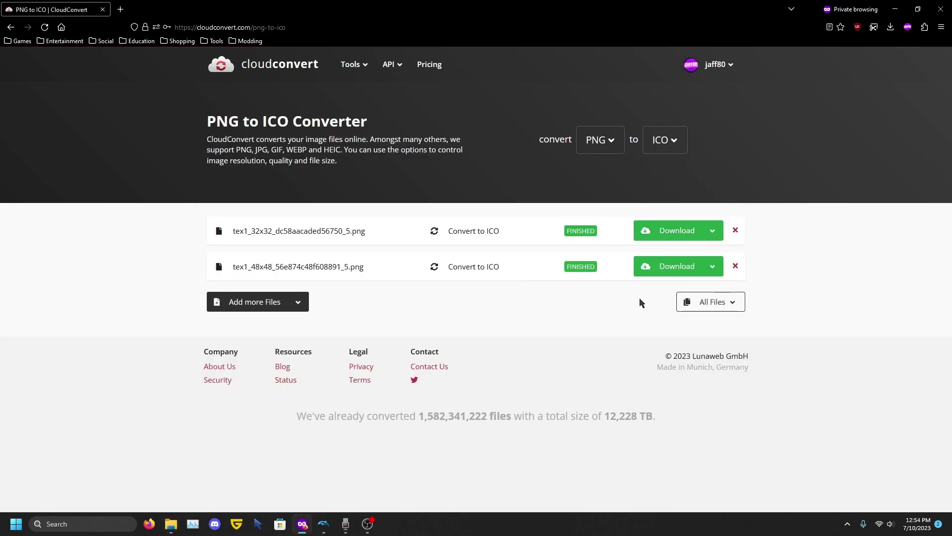
Step: Download tex1_48x48_56e874c48f608891_5.ico and move it from the Downloads folder into the Icons folder in Pictures
{"action": "left_click", "coordinate": [657, 269]}
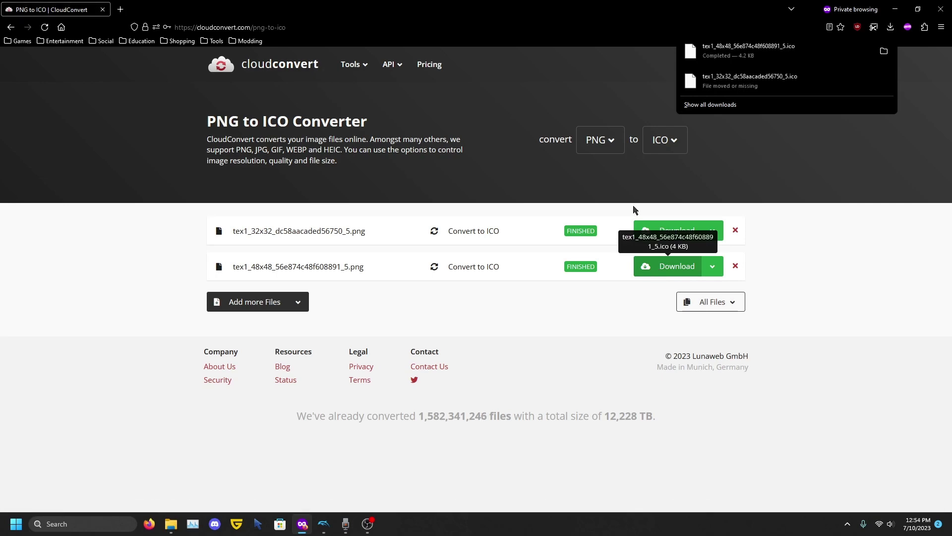
{"action": "left_click", "coordinate": [302, 523]}
{"action": "mouse_move", "coordinate": [171, 524]}
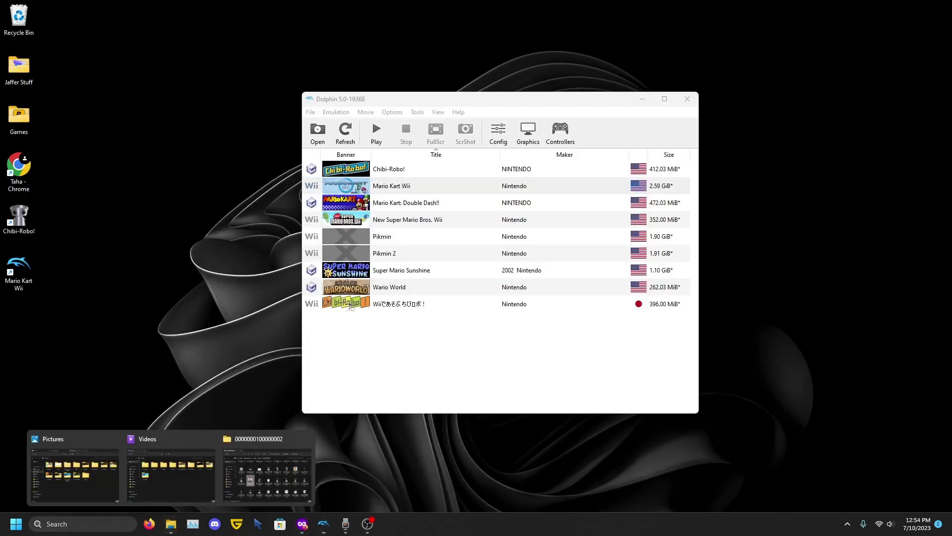
{"action": "left_click", "coordinate": [156, 471]}
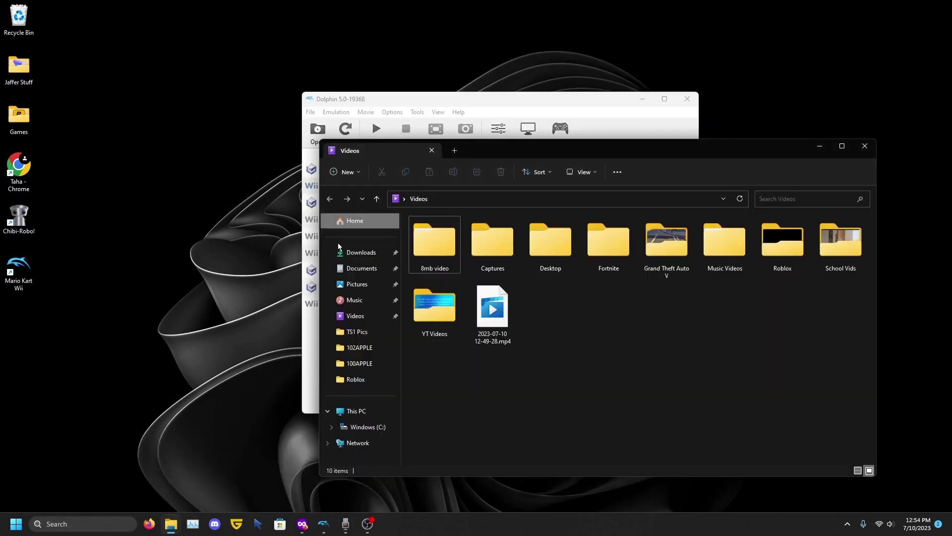
{"action": "left_click", "coordinate": [358, 252]}
{"action": "left_click_drag", "start_coordinate": [444, 252], "coordinate": [587, 256]}
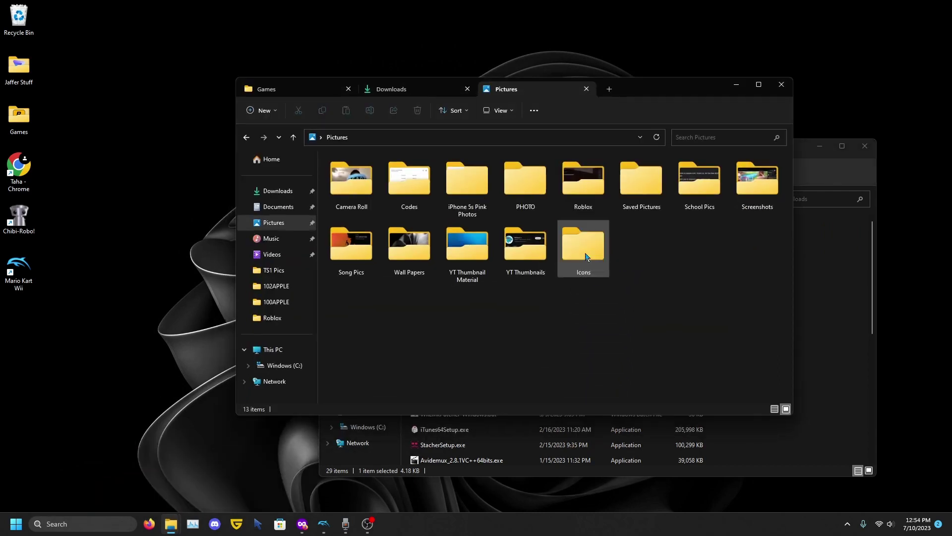
Step: Change the Mario Kart Wii desktop shortcut's icon to tex1_48x48_56e874c48f608891_5.ico from the Icons folder in Pictures and apply it
{"action": "right_click", "coordinate": [16, 274]}
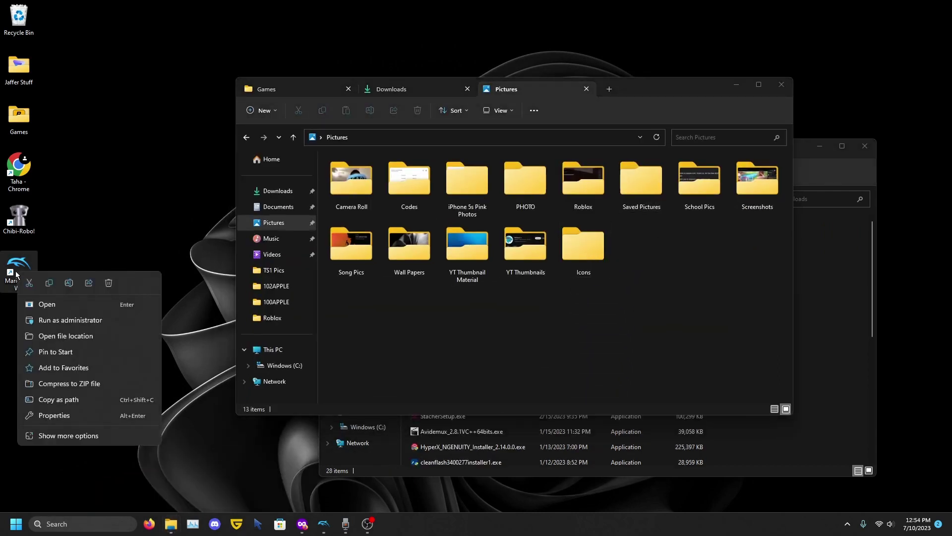
{"action": "left_click", "coordinate": [88, 239]}
{"action": "right_click", "coordinate": [18, 275]}
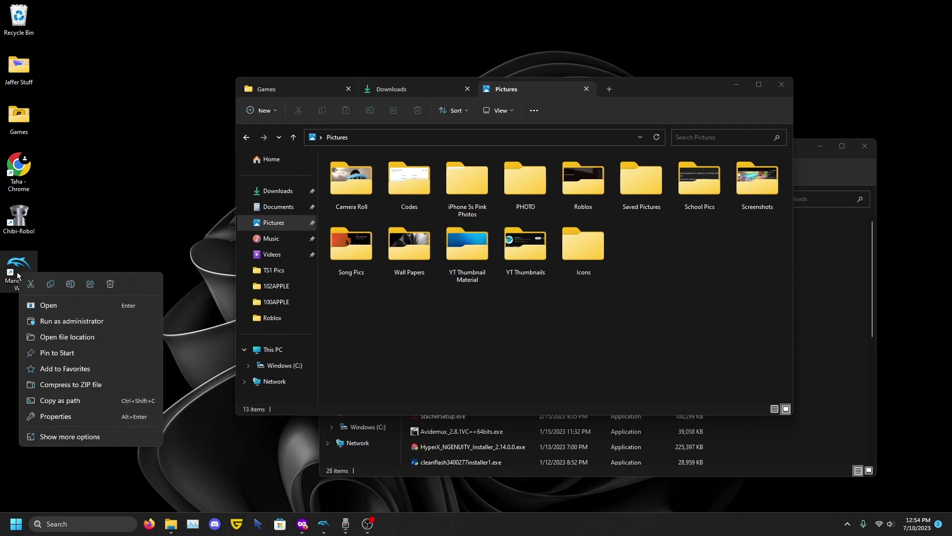
{"action": "left_click", "coordinate": [55, 418]}
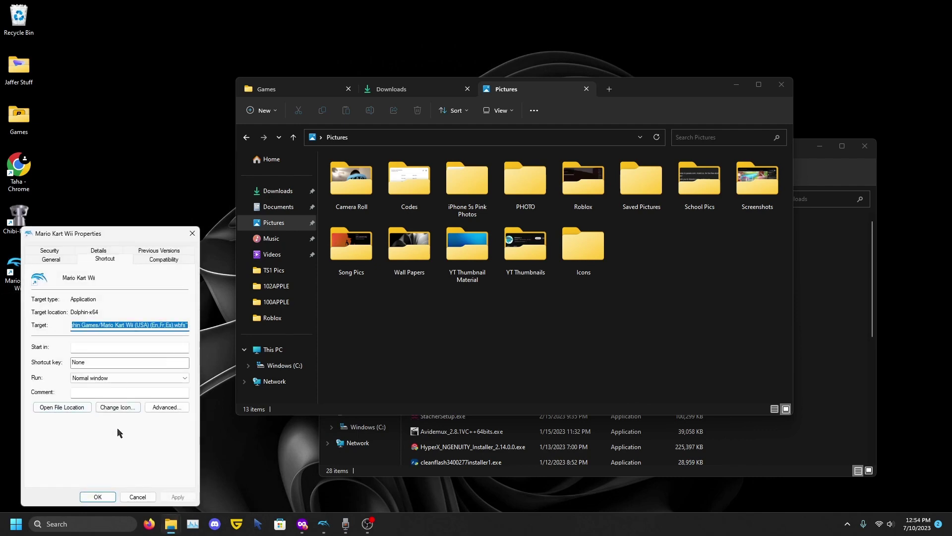
{"action": "left_click", "coordinate": [108, 404]}
{"action": "left_click", "coordinate": [169, 310]}
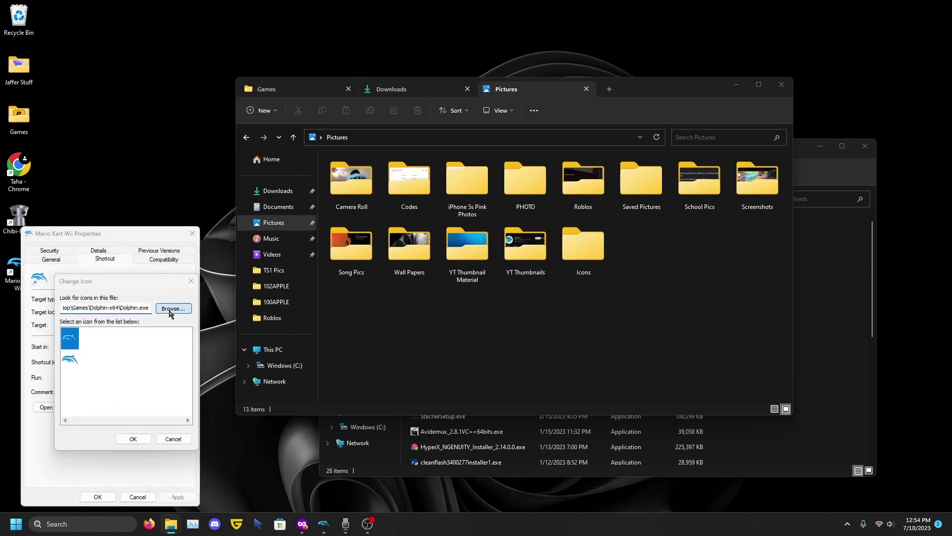
{"action": "left_click", "coordinate": [91, 328]}
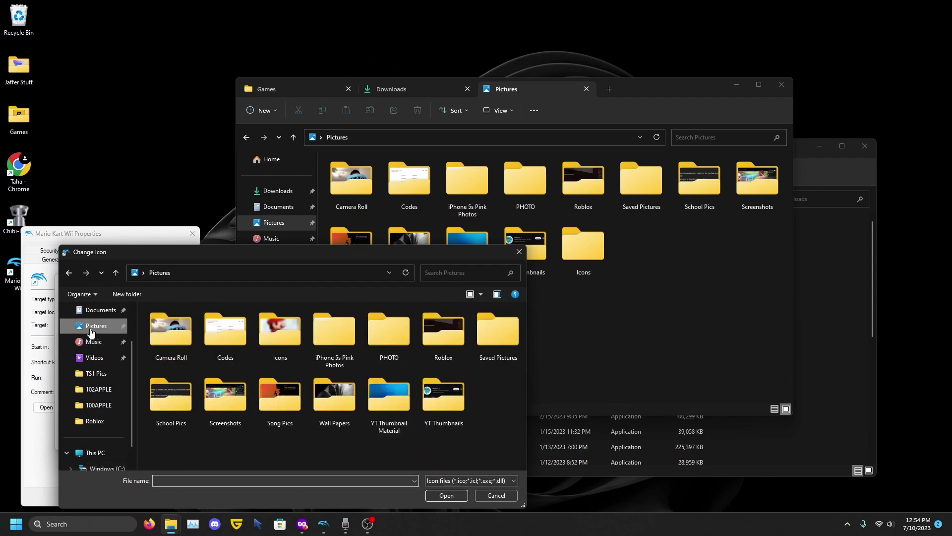
{"action": "double_click", "coordinate": [281, 343]}
{"action": "left_click", "coordinate": [239, 357]}
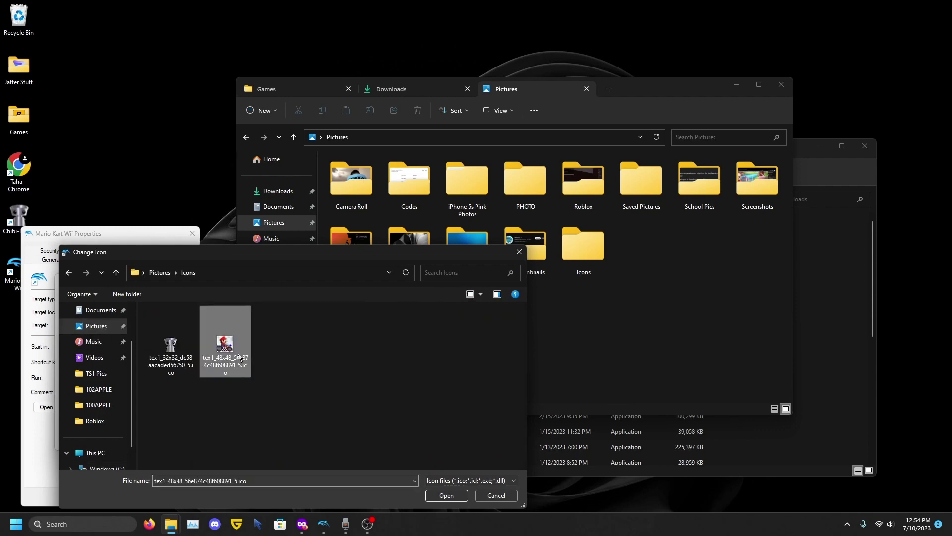
{"action": "left_click", "coordinate": [431, 493]}
{"action": "left_click", "coordinate": [133, 438]}
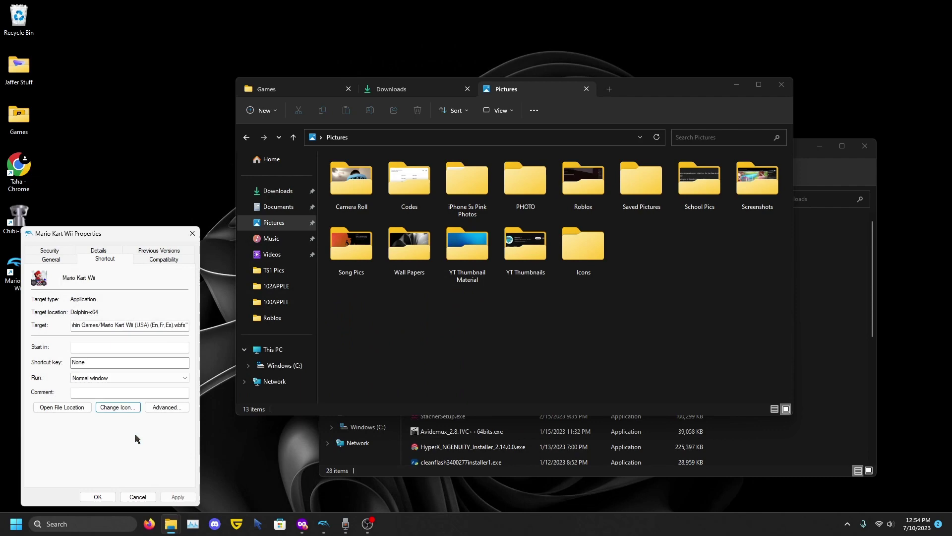
{"action": "left_click", "coordinate": [178, 497]}
{"action": "left_click", "coordinate": [104, 497]}
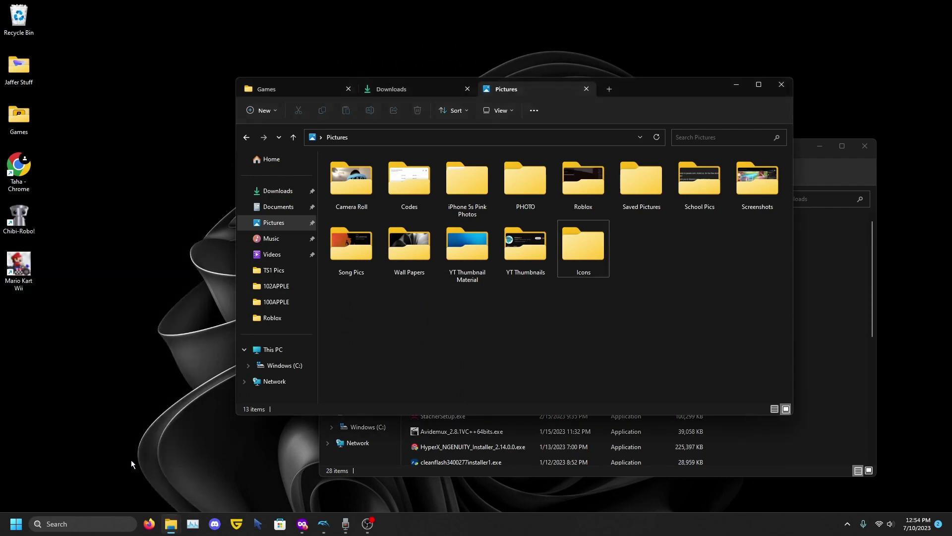
Step: Show the desktop, place the Chibi-Robo! and Mario Kart Wii shortcuts side by side, and move both into the Games folder
{"action": "key", "text": "super+d"}
{"action": "left_click", "coordinate": [43, 311]}
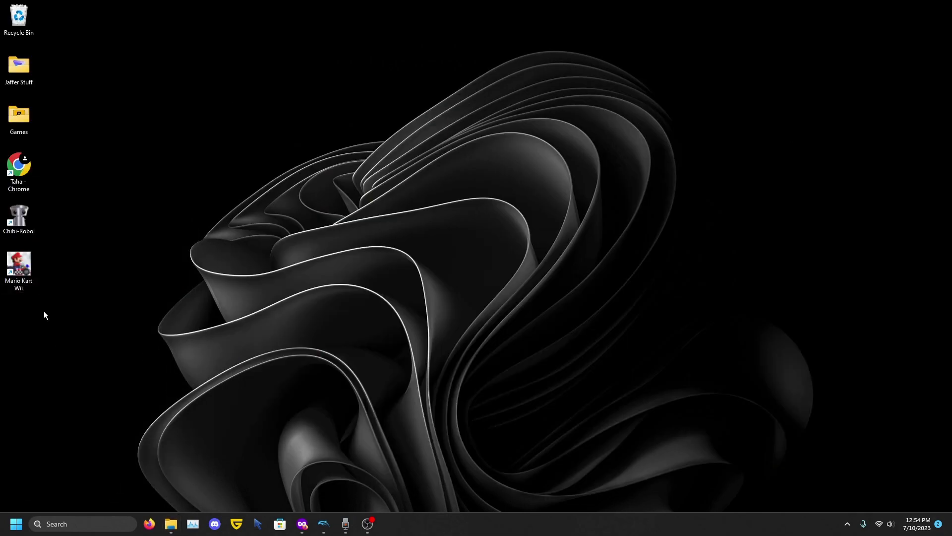
{"action": "left_click_drag", "start_coordinate": [18, 218], "coordinate": [396, 170]}
{"action": "left_click_drag", "start_coordinate": [18, 263], "coordinate": [436, 165]}
{"action": "left_click", "coordinate": [338, 177]}
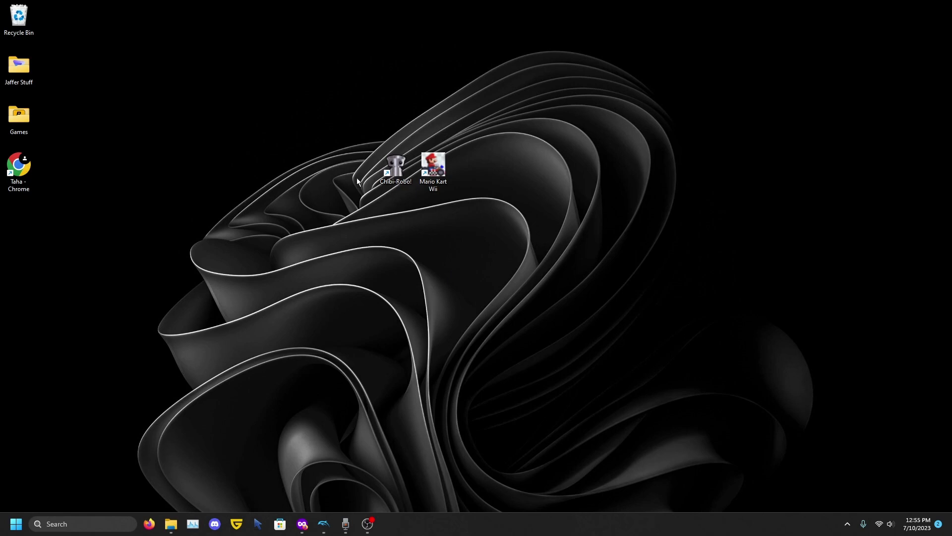
{"action": "left_click_drag", "start_coordinate": [378, 130], "coordinate": [568, 214]}
{"action": "left_click_drag", "start_coordinate": [433, 166], "coordinate": [28, 120]}
Step: Open the Games folder, try the large icons view, and set the folder view to medium icons
{"action": "double_click", "coordinate": [17, 121]}
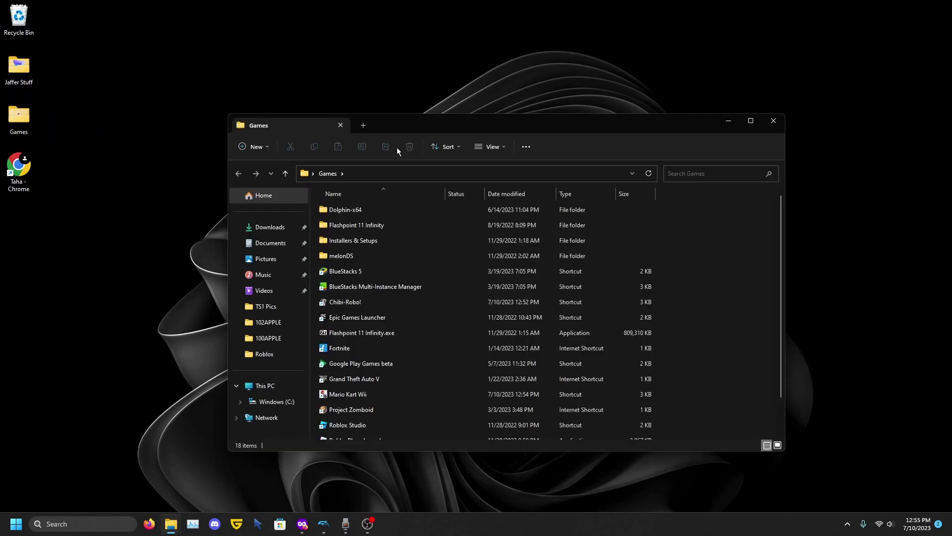
{"action": "left_click", "coordinate": [490, 147]}
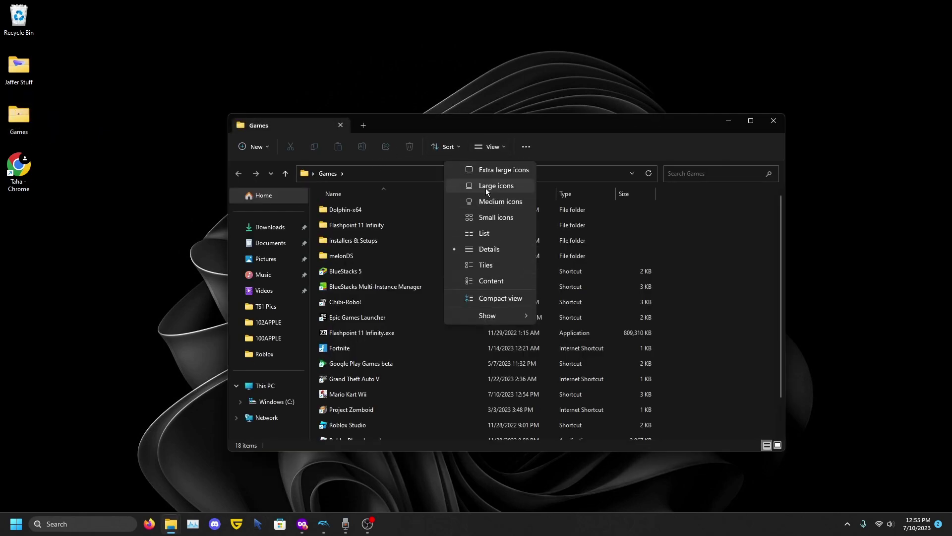
{"action": "left_click", "coordinate": [486, 187]}
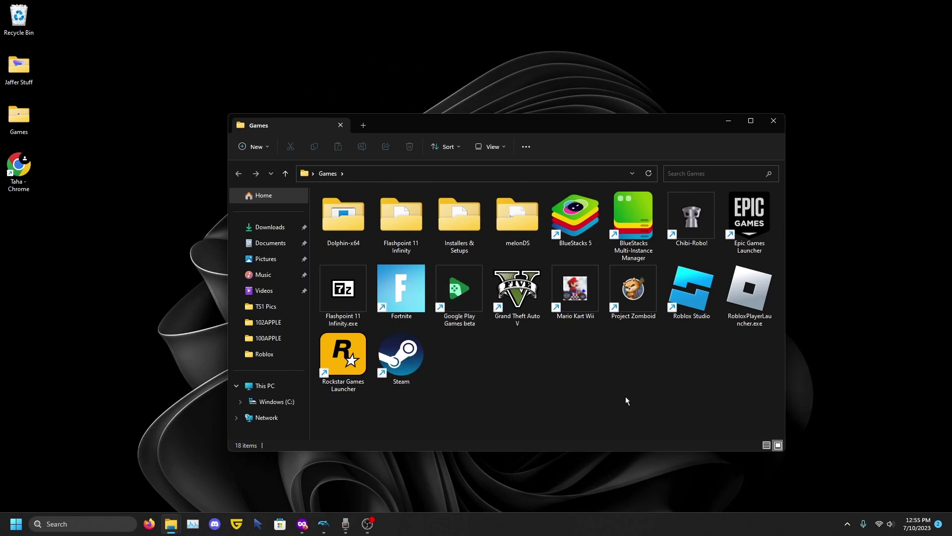
{"action": "left_click", "coordinate": [493, 147]}
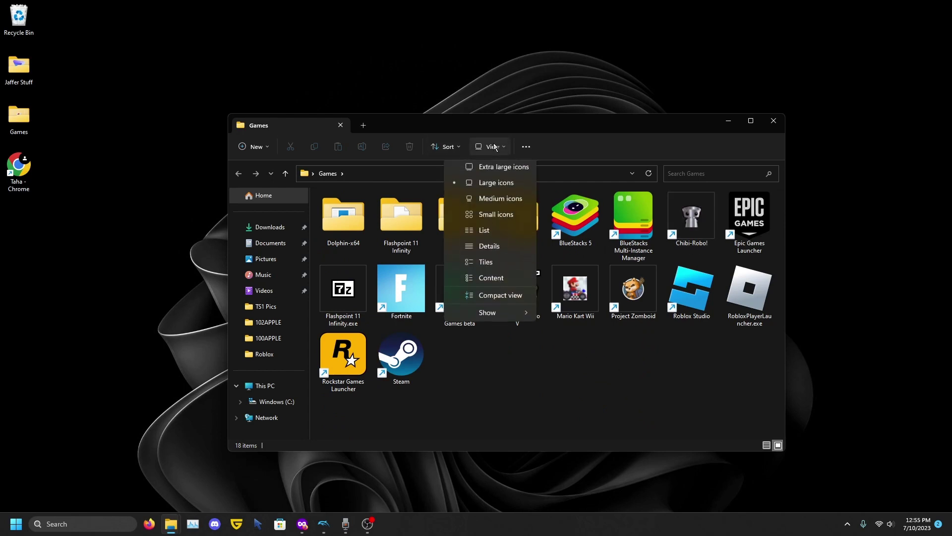
{"action": "left_click", "coordinate": [488, 201]}
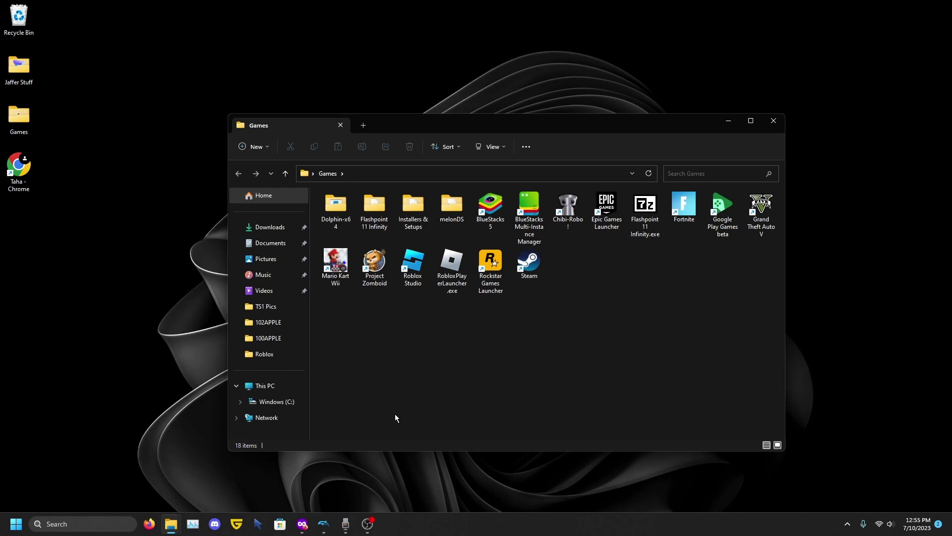
{"action": "mouse_move", "coordinate": [375, 525]}
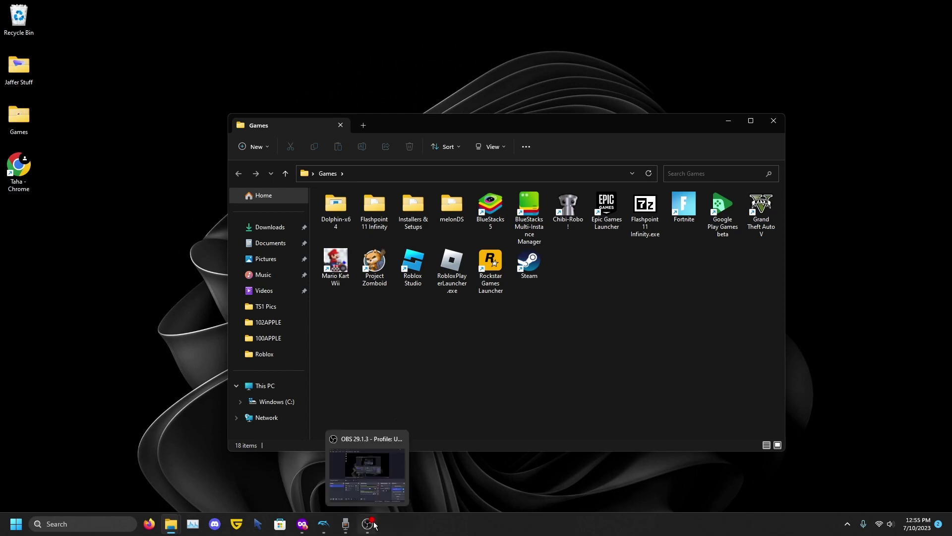